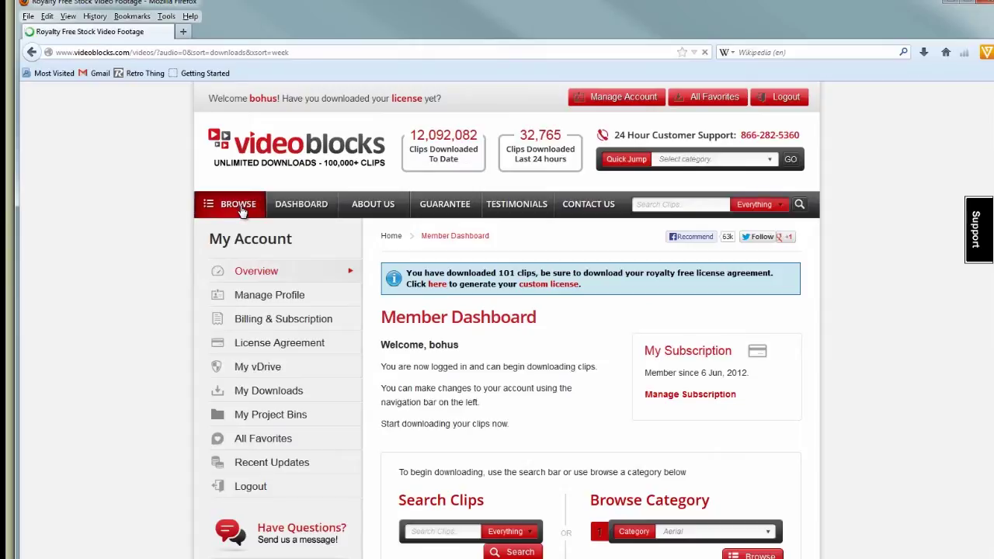
{"action": "scroll", "coordinate": [590, 326], "scroll_direction": "down", "scroll_amount": 3}
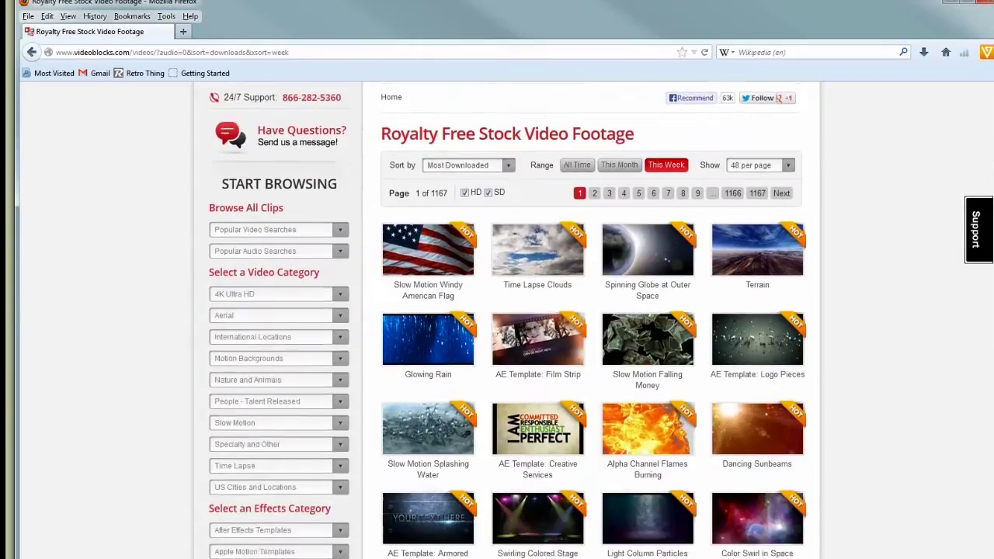
{"action": "scroll", "coordinate": [590, 326], "scroll_direction": "down", "scroll_amount": 4}
{"action": "scroll", "coordinate": [590, 326], "scroll_direction": "up", "scroll_amount": 3}
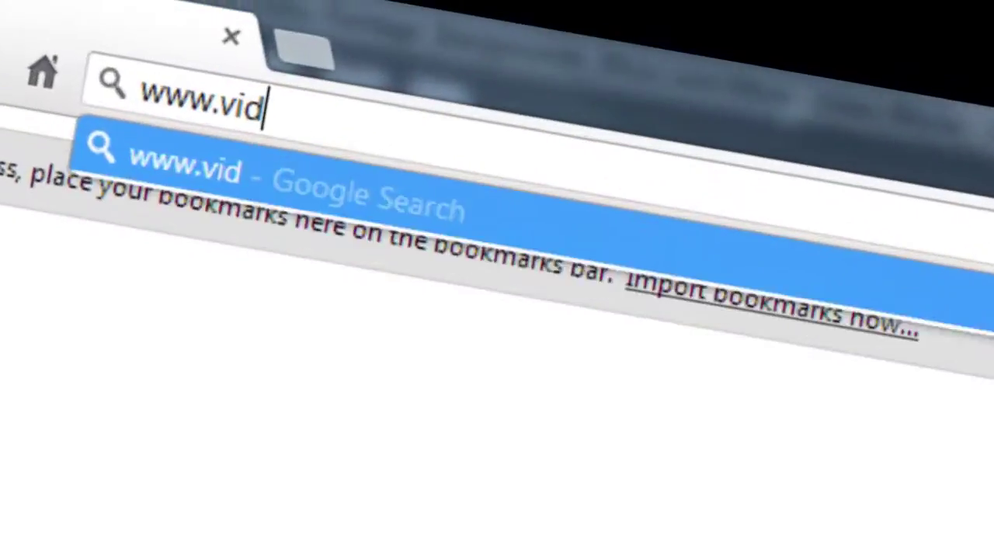
{"action": "type", "text": "eoblocks.com"}
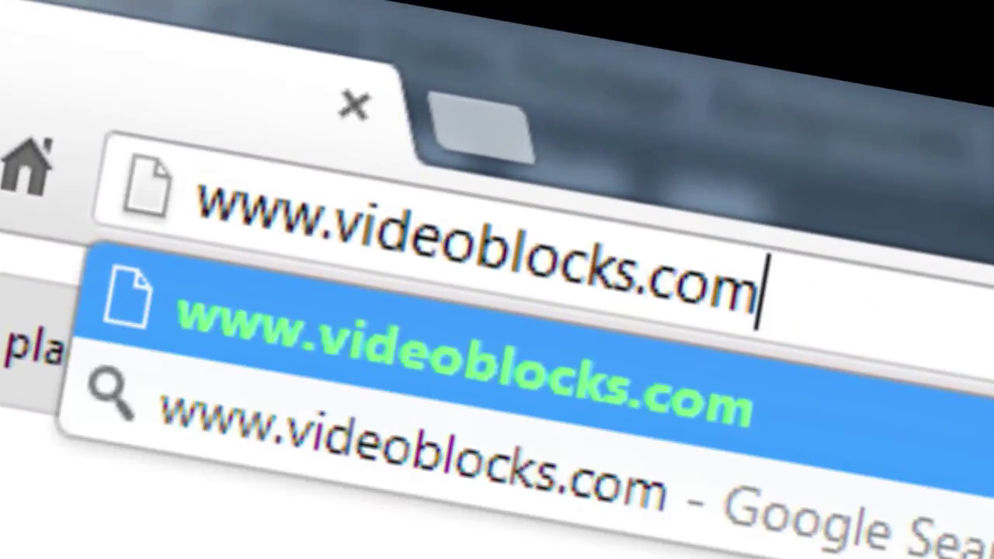
{"action": "key", "text": "Return"}
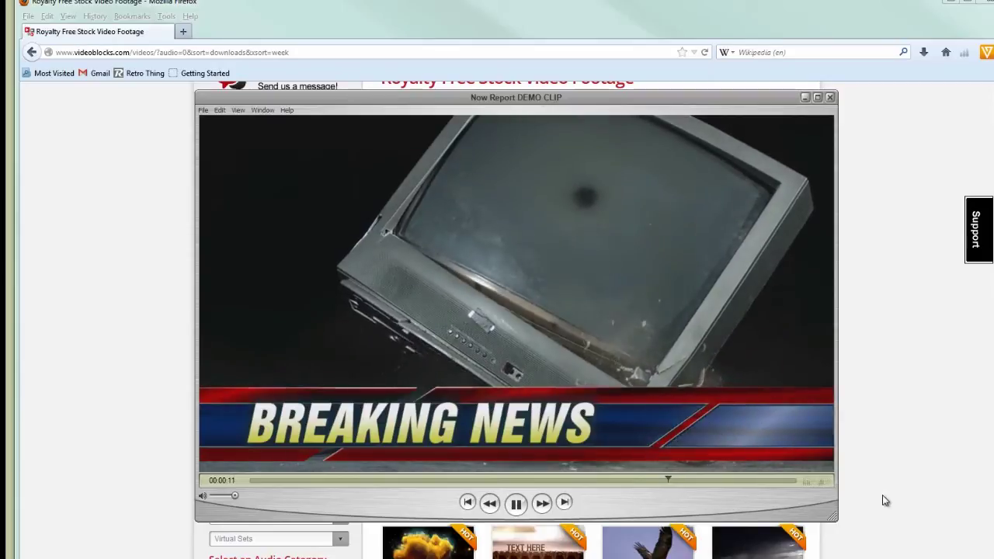
Pause the Now Report clip and scrub it back to its opening frame at 00:00:00.
{"action": "left_click", "coordinate": [516, 504]}
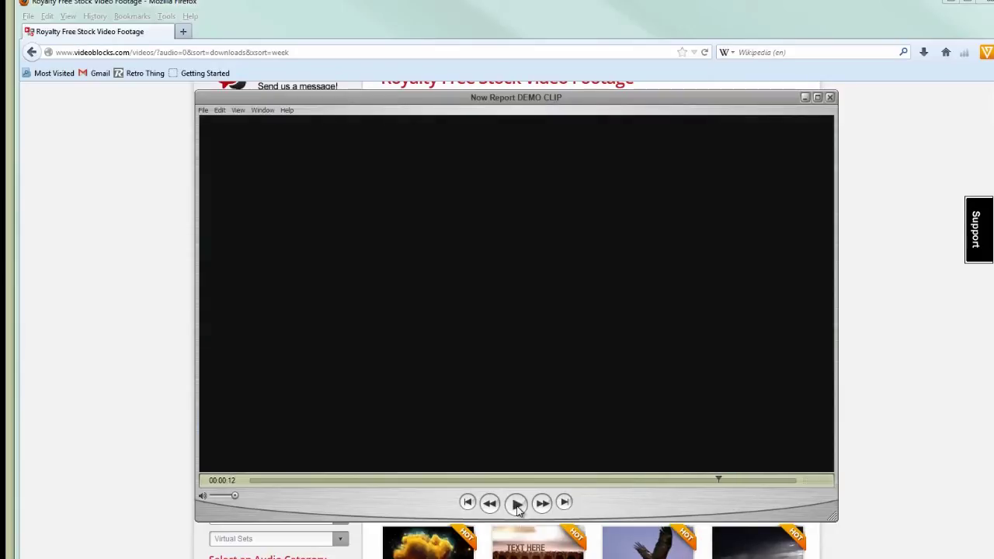
{"action": "left_click", "coordinate": [385, 480]}
{"action": "left_click", "coordinate": [328, 480]}
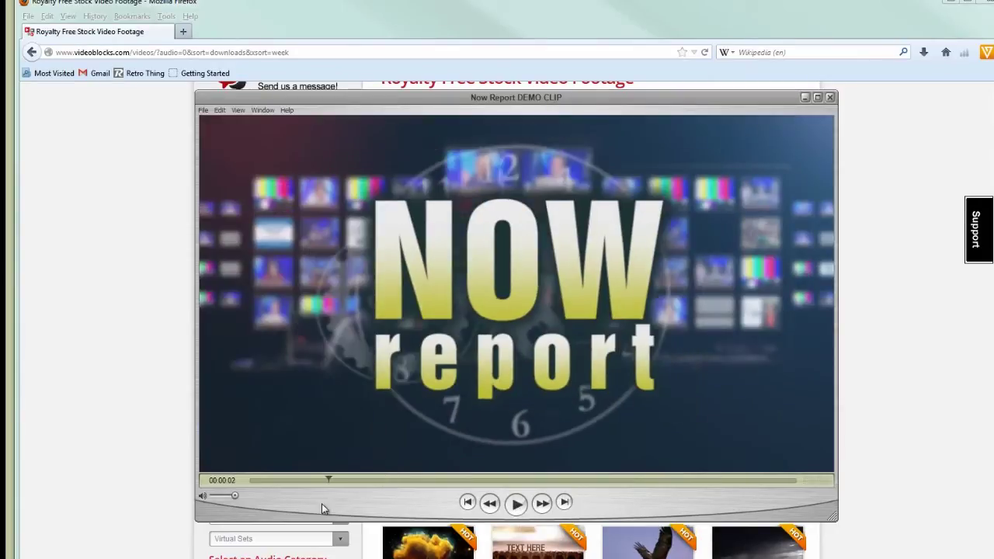
{"action": "left_click", "coordinate": [248, 481]}
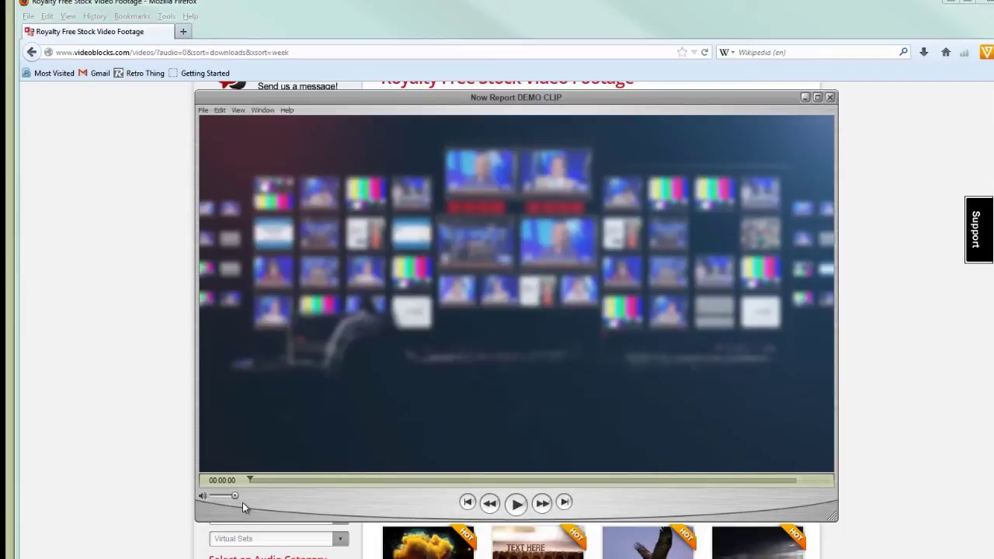
{"action": "left_click_drag", "start_coordinate": [243, 502], "coordinate": [252, 481]}
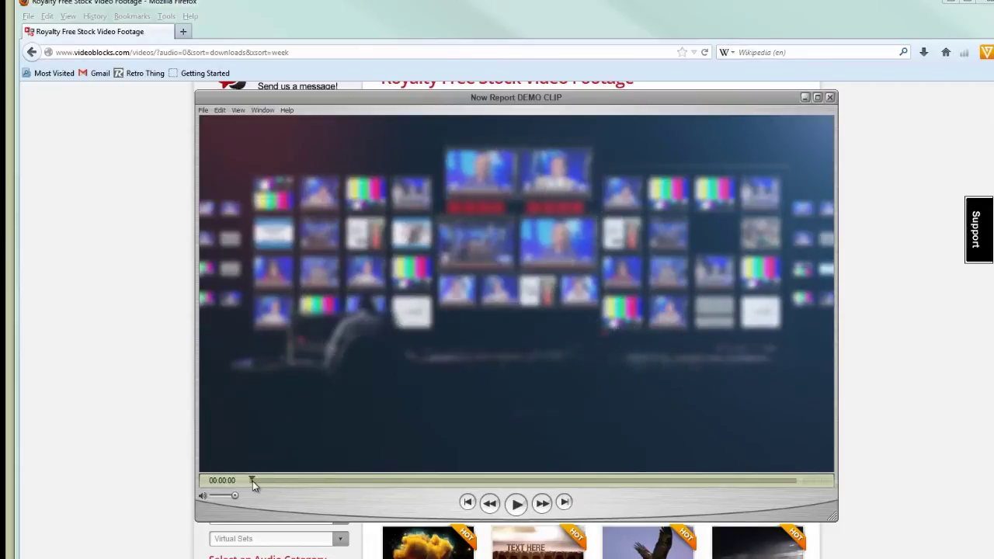
Minimize the player and search Video clips only for 'news room'.
{"action": "left_click", "coordinate": [805, 99]}
{"action": "scroll", "coordinate": [900, 174], "scroll_direction": "up", "scroll_amount": 4}
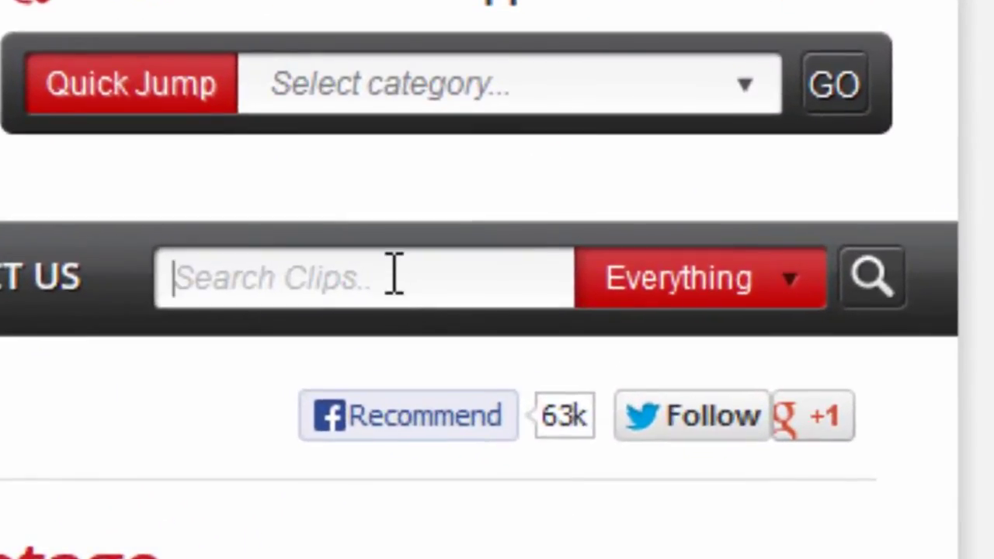
{"action": "type", "text": "ews ro"}
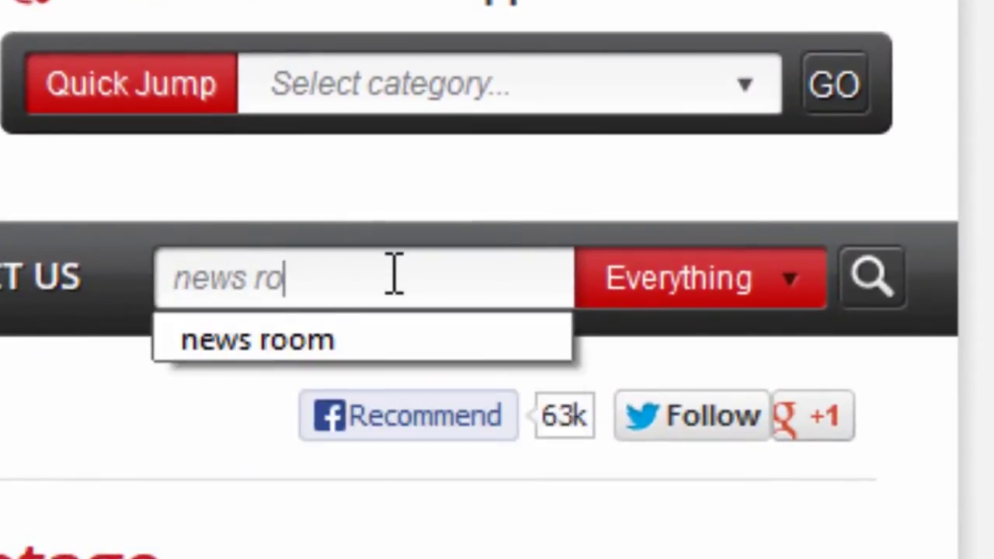
{"action": "type", "text": "om"}
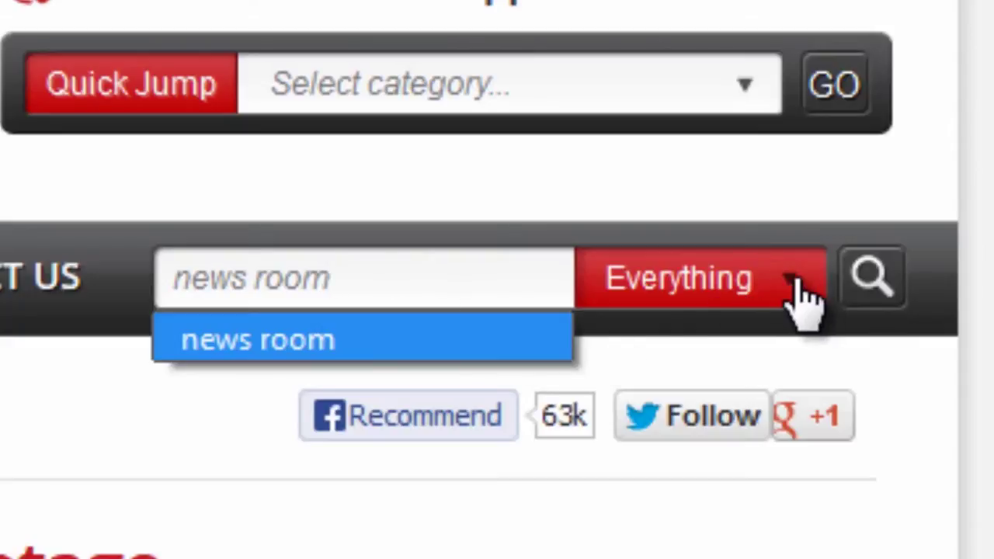
{"action": "left_click", "coordinate": [802, 298]}
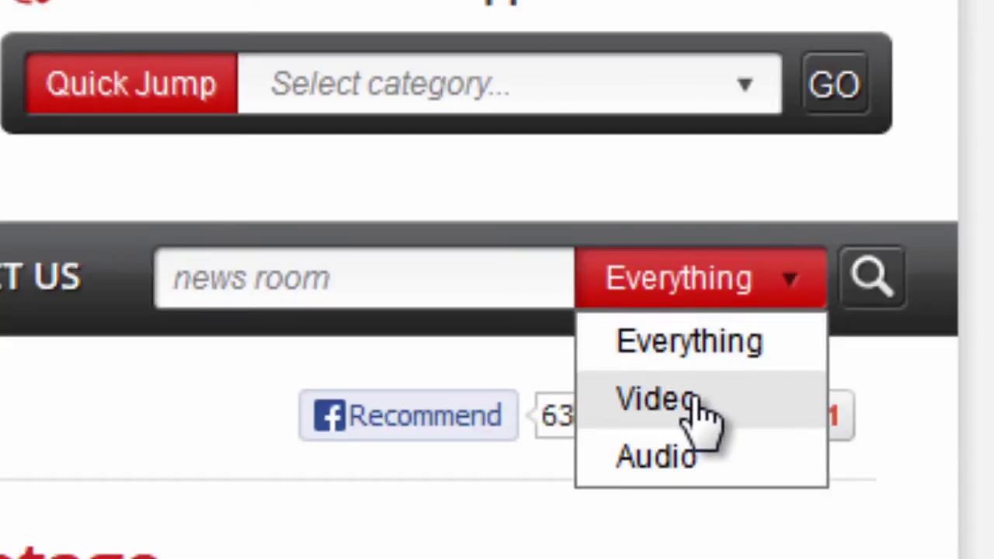
{"action": "left_click", "coordinate": [660, 400]}
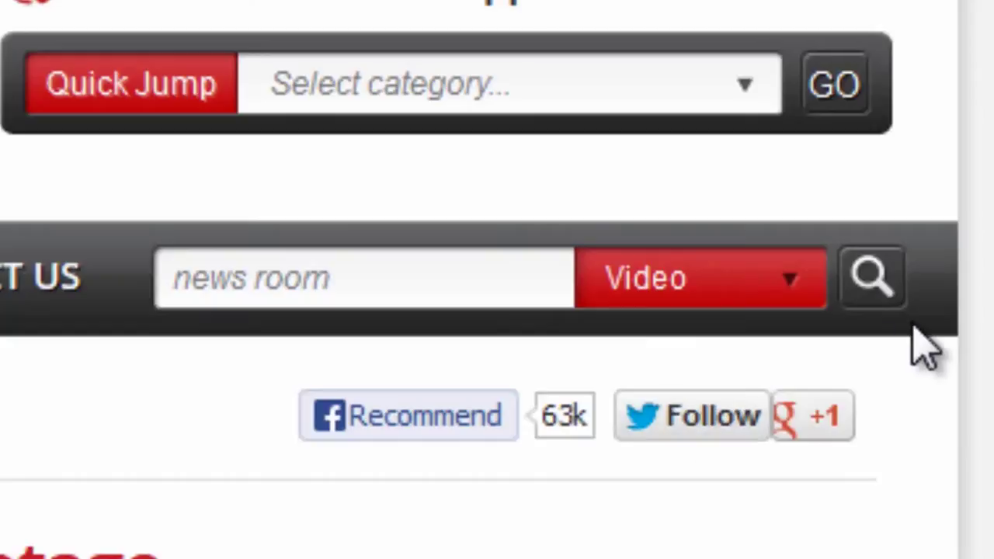
{"action": "left_click", "coordinate": [878, 283]}
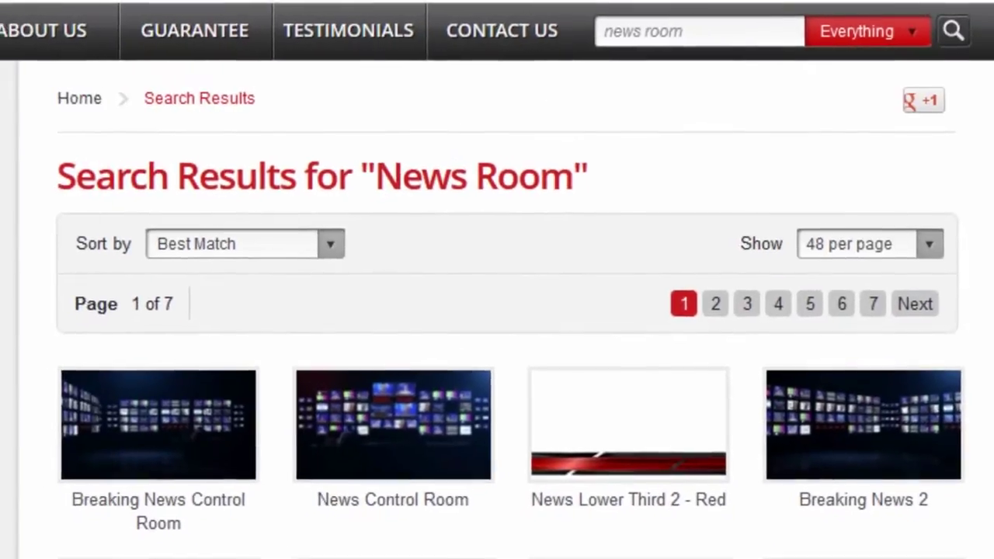
Preview several result thumbnails and open the News Control Room Virtual Set clip page.
{"action": "scroll", "coordinate": [497, 311], "scroll_direction": "down", "scroll_amount": 5}
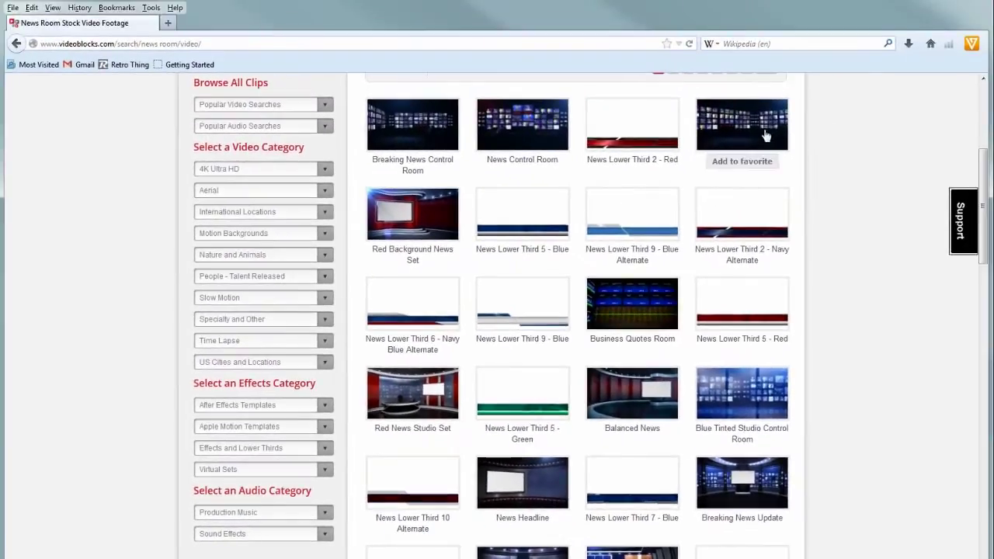
{"action": "mouse_move", "coordinate": [766, 136]}
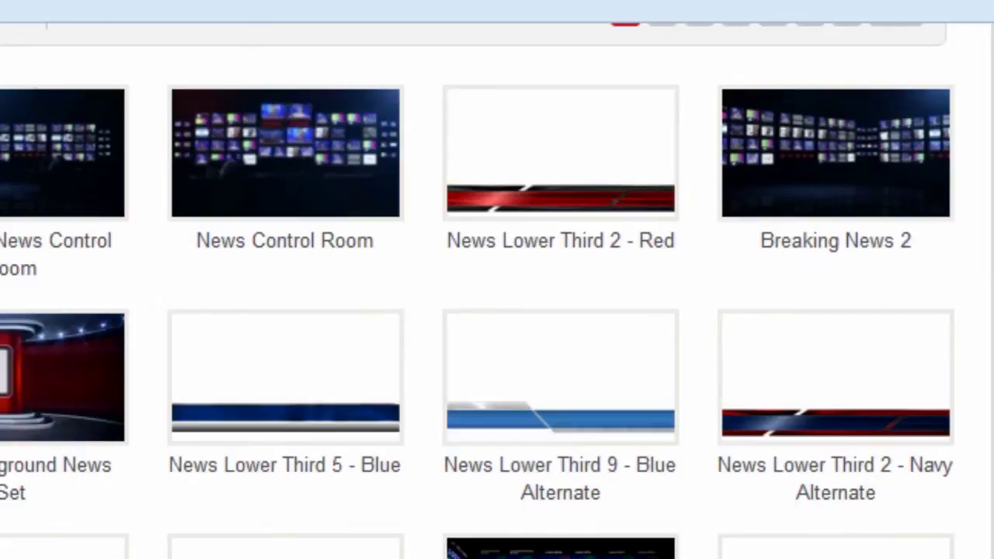
{"action": "mouse_move", "coordinate": [552, 551]}
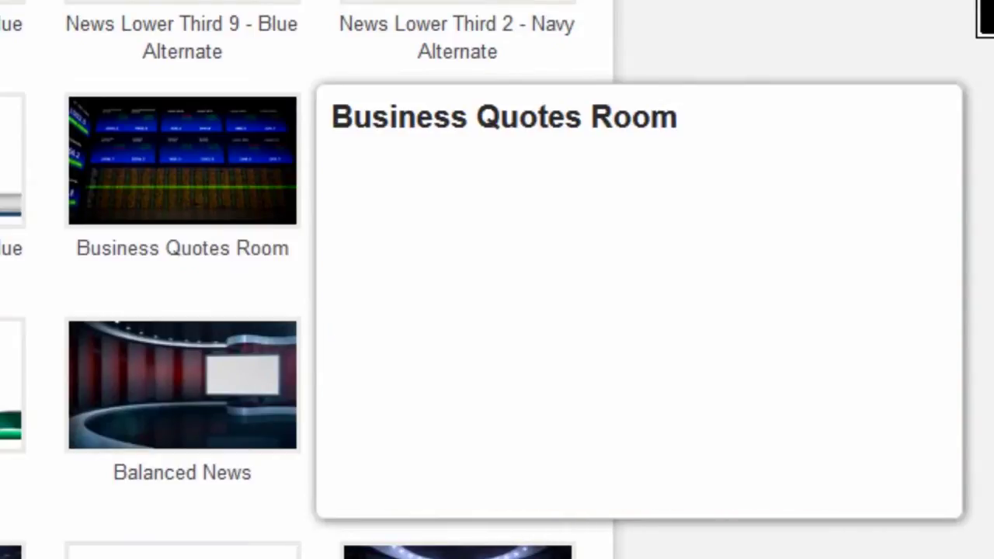
{"action": "mouse_move", "coordinate": [200, 146]}
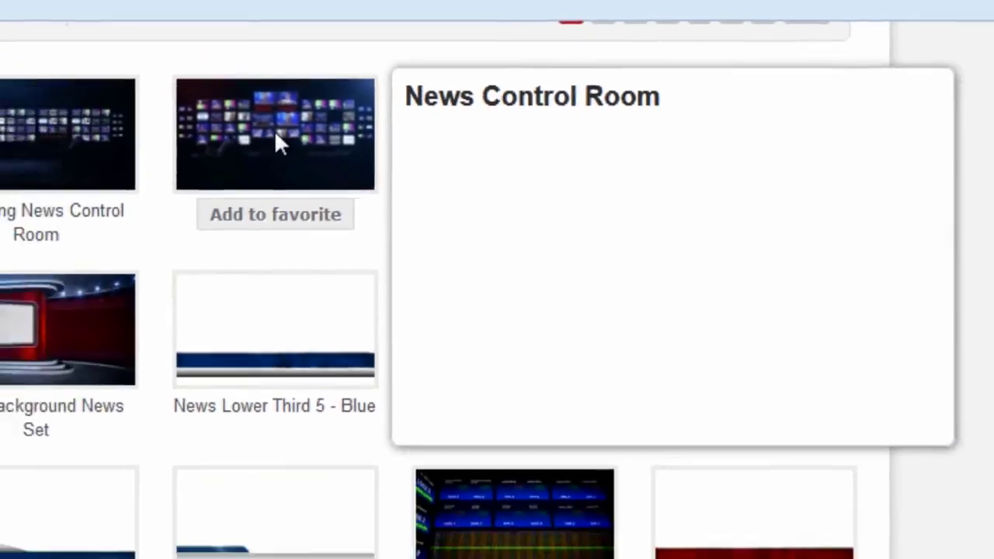
{"action": "left_click", "coordinate": [199, 161]}
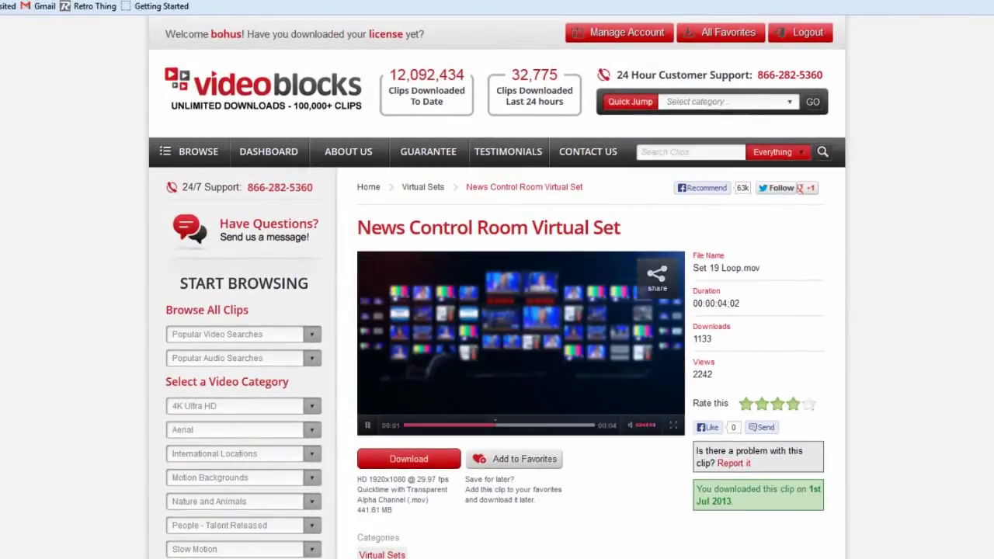
Play the News Control Room preview briefly, then pause it.
{"action": "scroll", "coordinate": [543, 272], "scroll_direction": "down", "scroll_amount": 2}
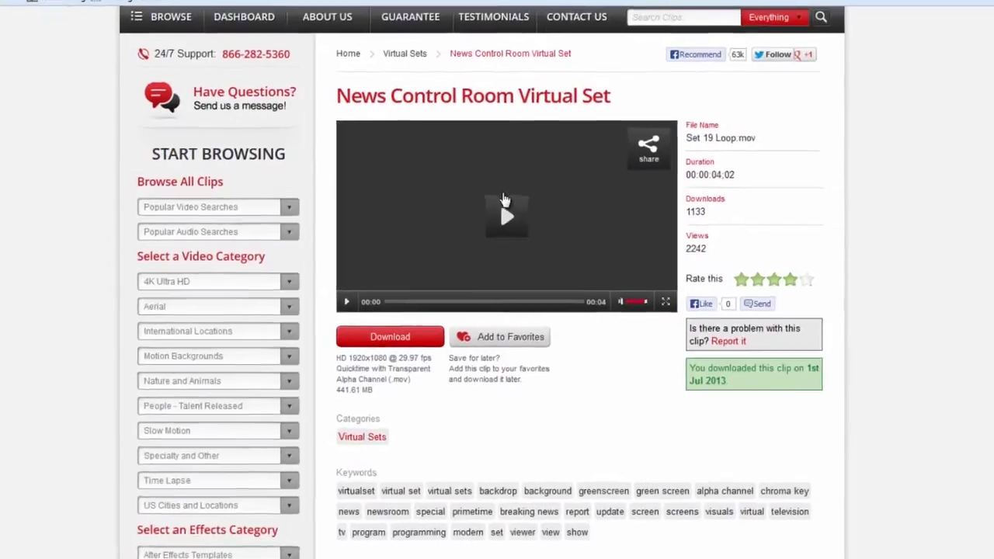
{"action": "left_click", "coordinate": [503, 200]}
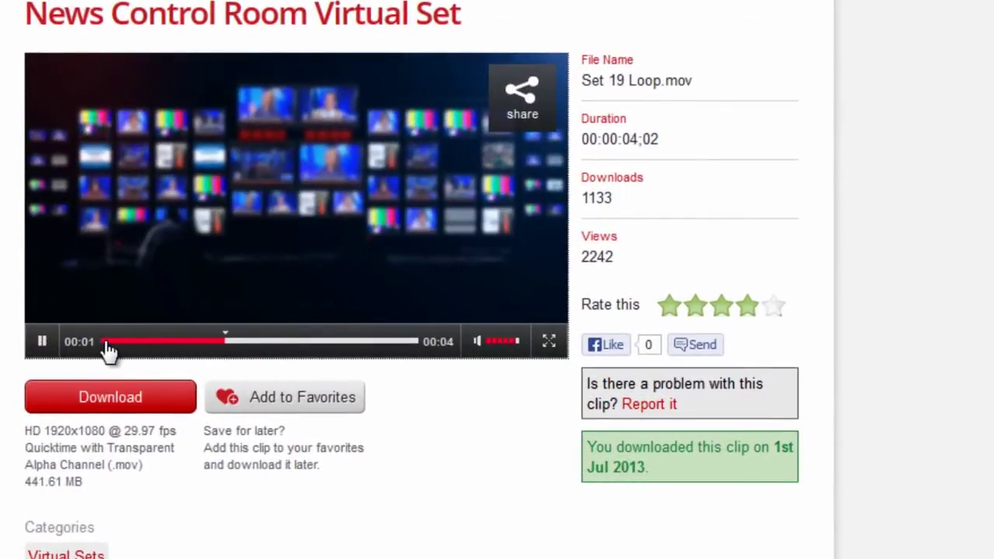
{"action": "left_click", "coordinate": [40, 347]}
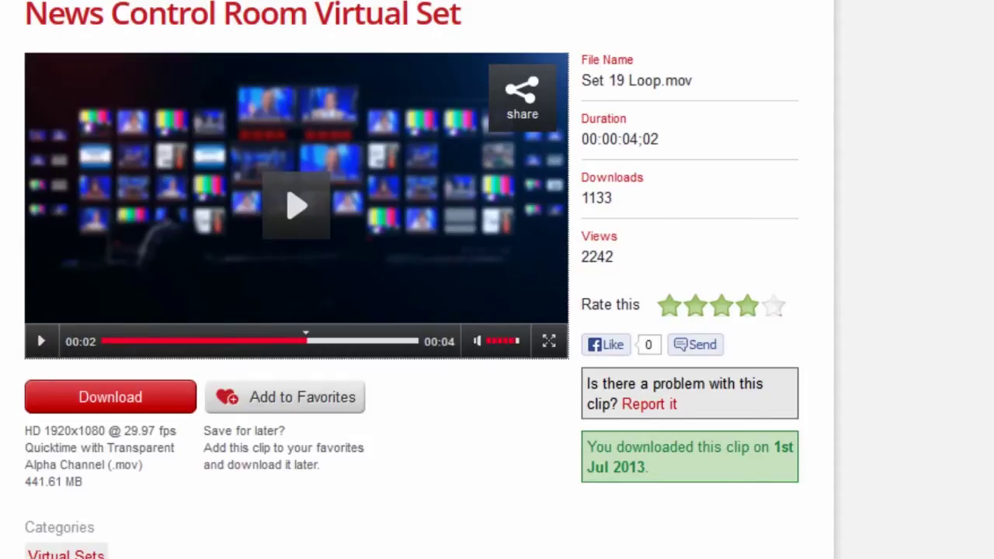
Scroll through the keywords and back, highlighting the HD 1920x1080 resolution spec.
{"action": "scroll", "coordinate": [616, 73], "scroll_direction": "down", "scroll_amount": 3}
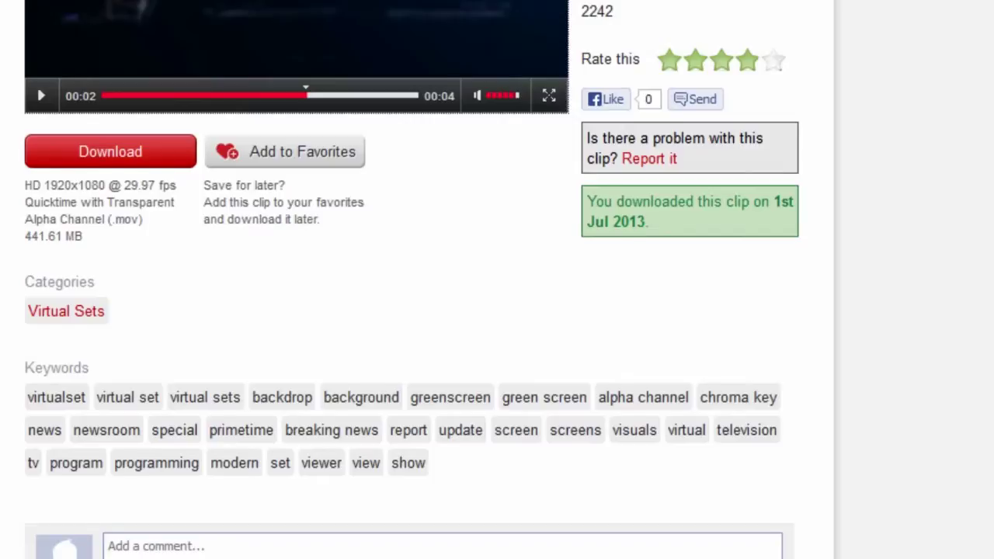
{"action": "scroll", "coordinate": [512, 299], "scroll_direction": "down", "scroll_amount": 3}
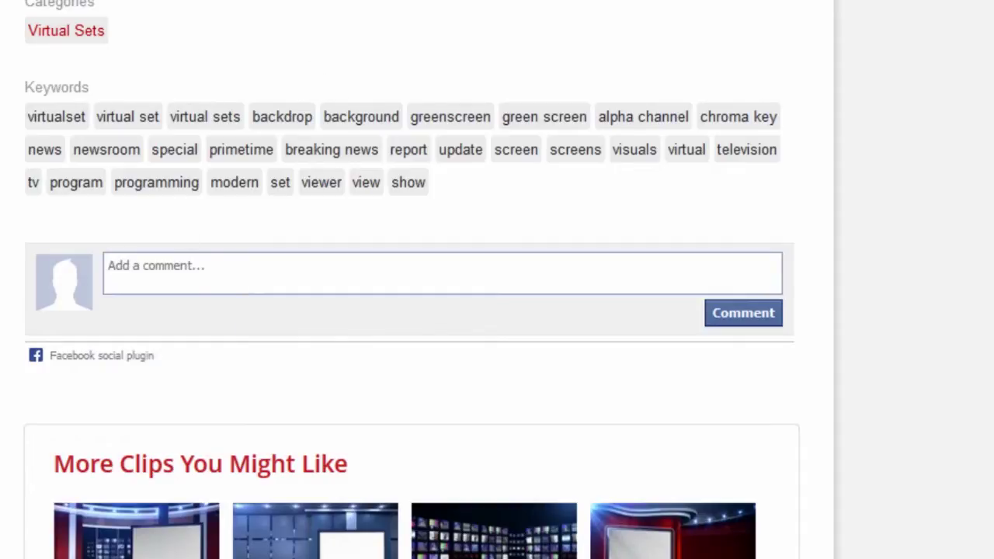
{"action": "scroll", "coordinate": [781, 351], "scroll_direction": "up", "scroll_amount": 7}
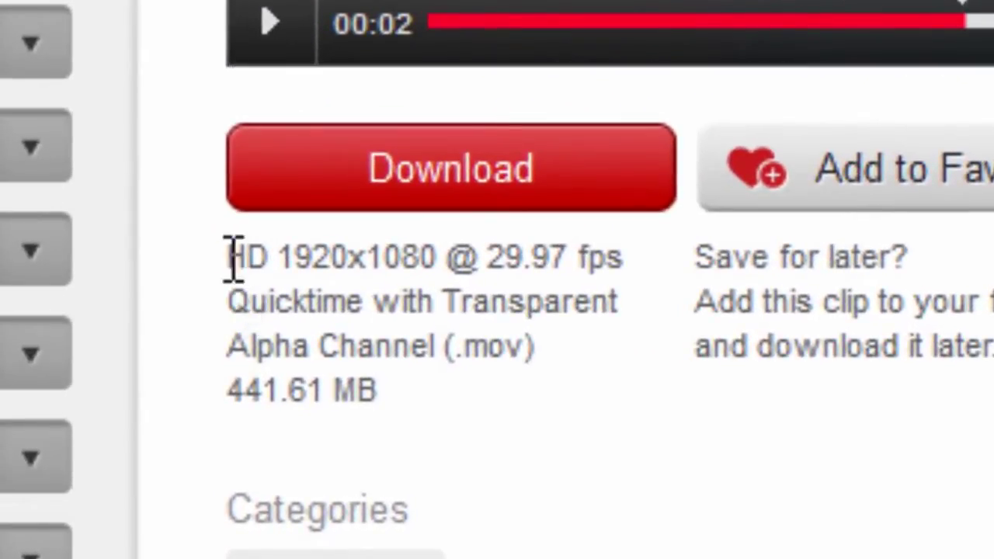
{"action": "left_click_drag", "start_coordinate": [230, 259], "coordinate": [445, 257]}
{"action": "left_click", "coordinate": [517, 435]}
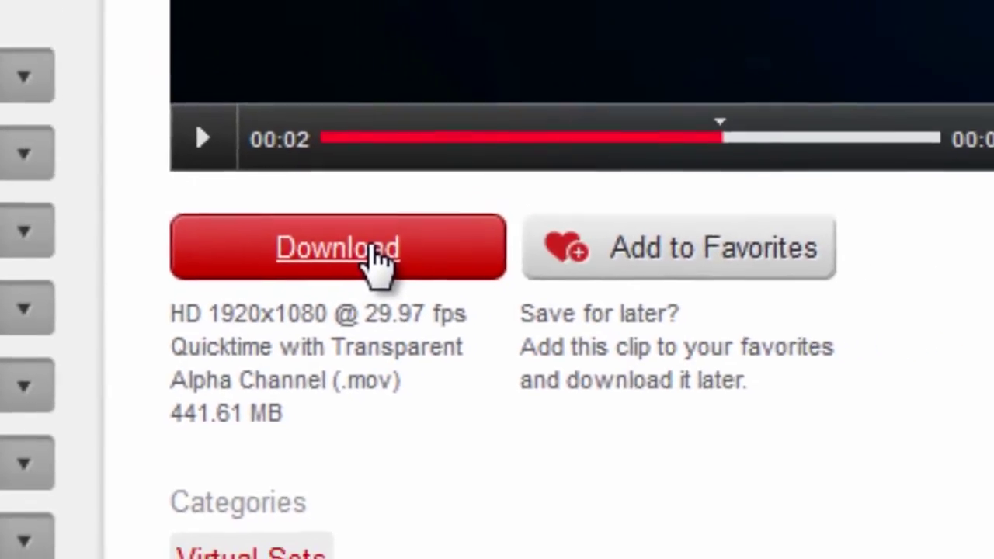
Download Set 19 Loop.mov and save it to Desktop > Video Blocks downloads.
{"action": "left_click", "coordinate": [500, 173]}
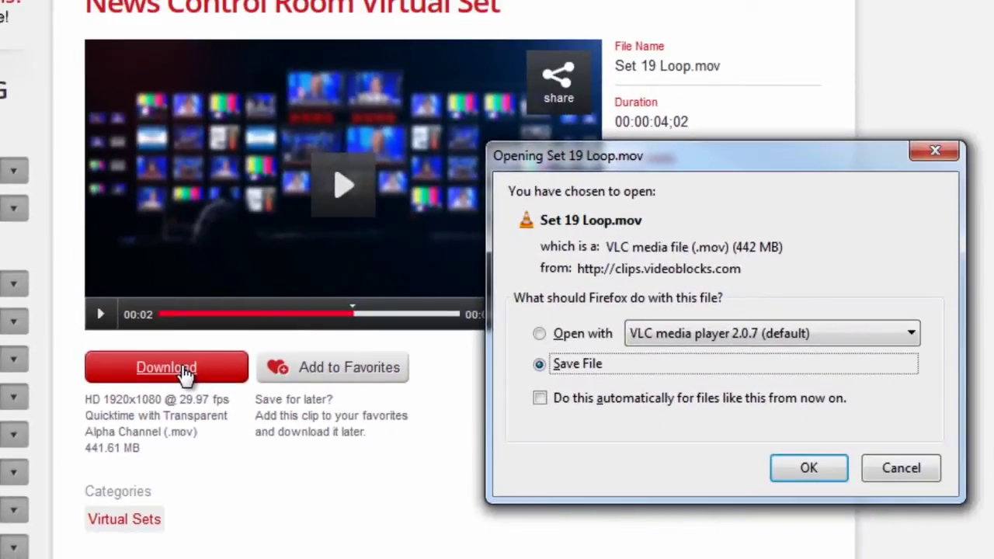
{"action": "left_click", "coordinate": [993, 465]}
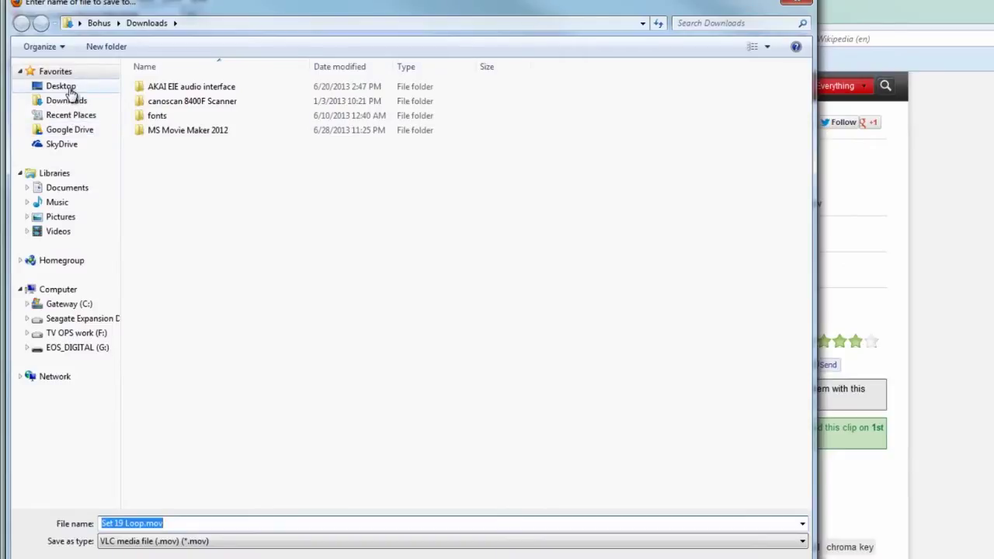
{"action": "left_click", "coordinate": [62, 88]}
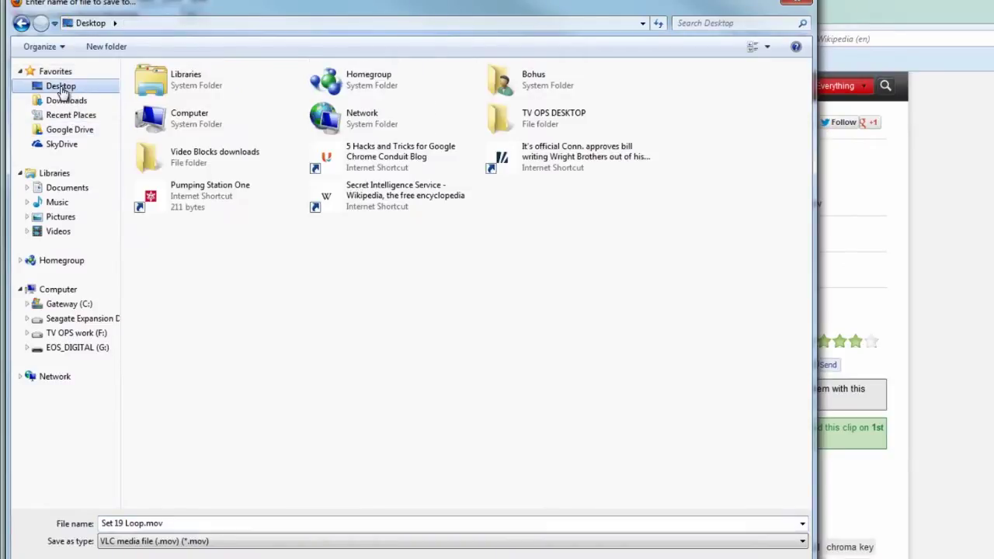
{"action": "double_click", "coordinate": [149, 159]}
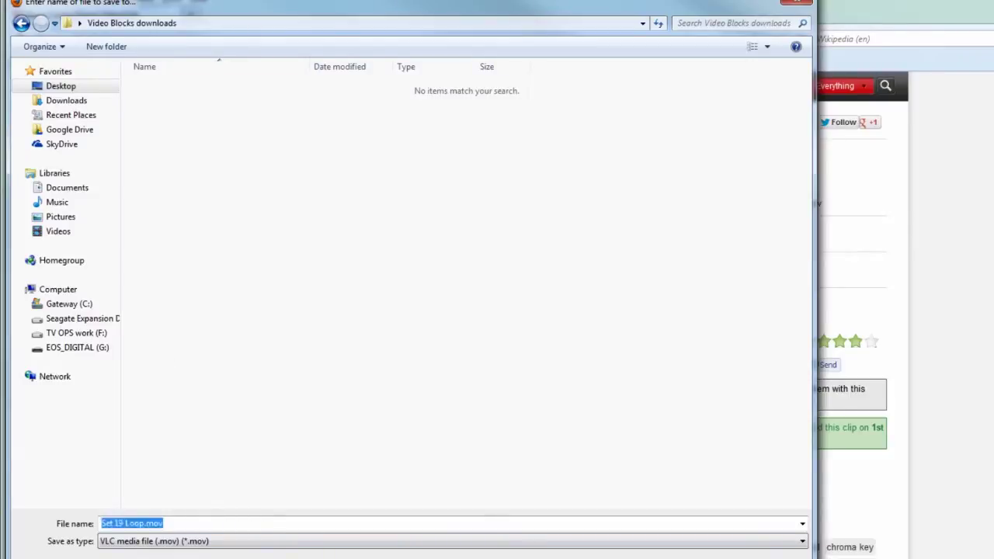
{"action": "key", "text": "Return"}
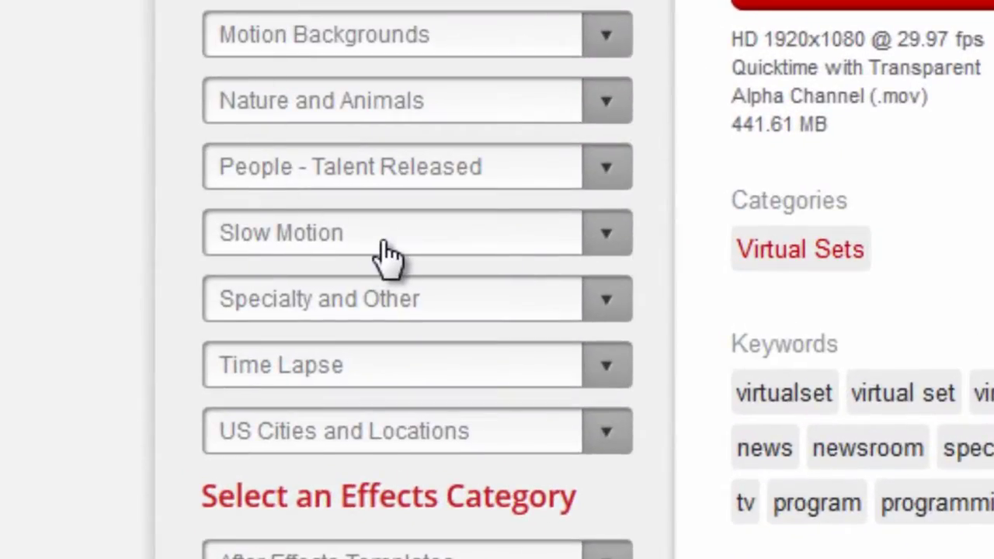
Choose the Slow Mo Breaking Smashing category and scroll through its results.
{"action": "left_click", "coordinate": [386, 253]}
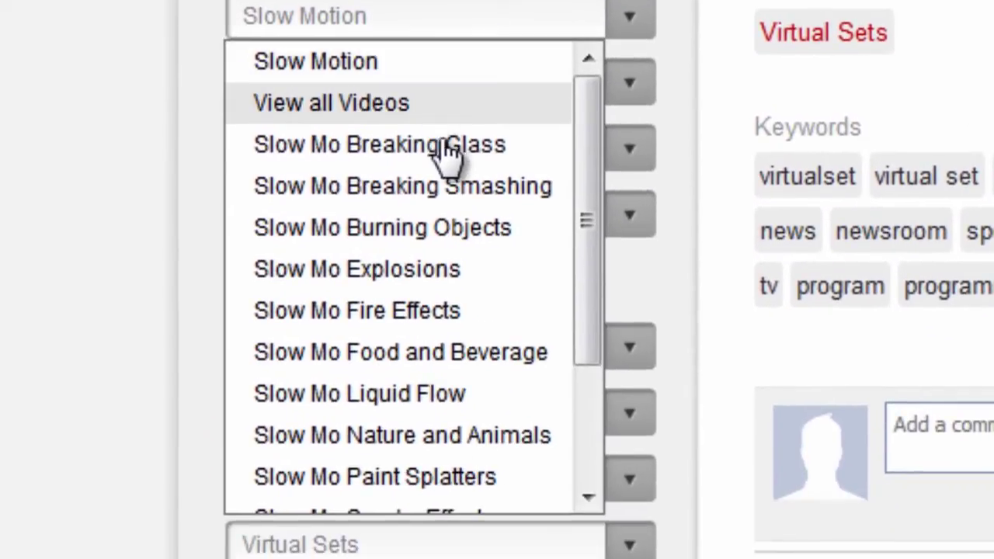
{"action": "left_click", "coordinate": [474, 203]}
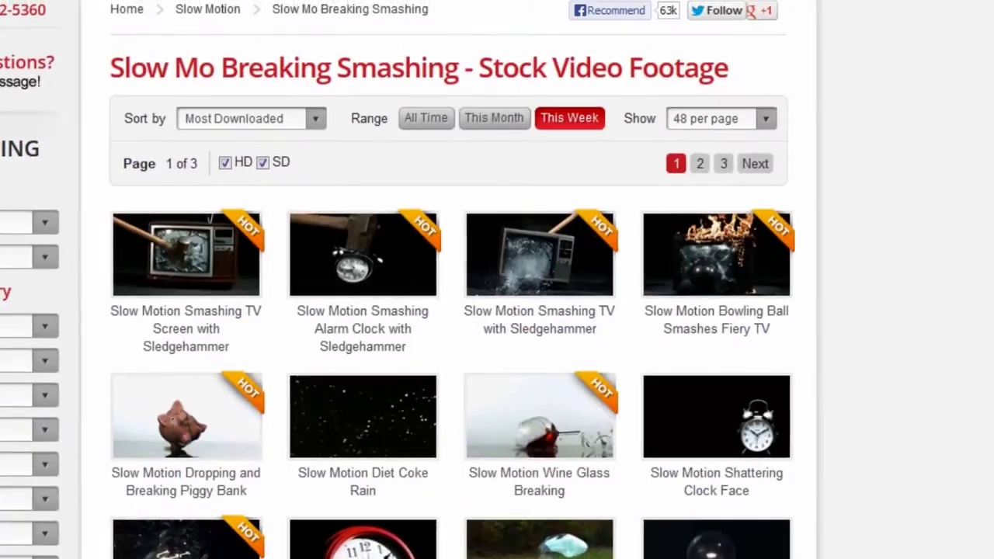
{"action": "scroll", "coordinate": [722, 168], "scroll_direction": "down", "scroll_amount": 3}
{"action": "scroll", "coordinate": [451, 280], "scroll_direction": "down", "scroll_amount": 5}
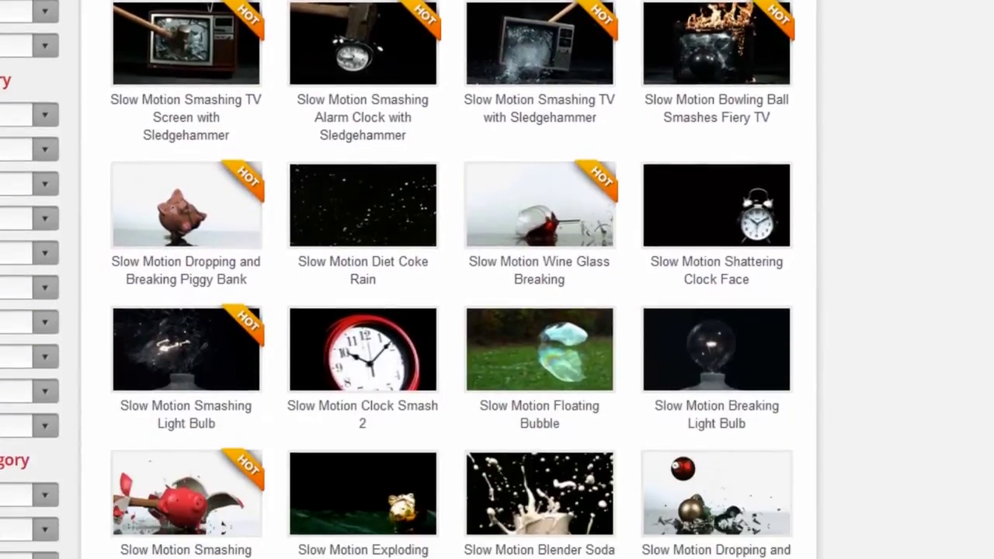
{"action": "scroll", "coordinate": [505, 42], "scroll_direction": "down", "scroll_amount": 4}
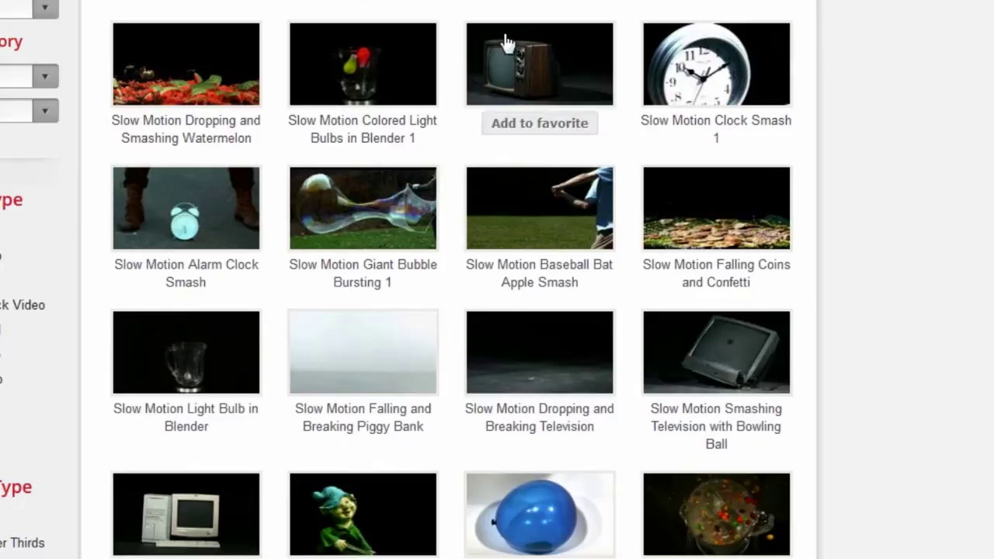
{"action": "mouse_move", "coordinate": [507, 46]}
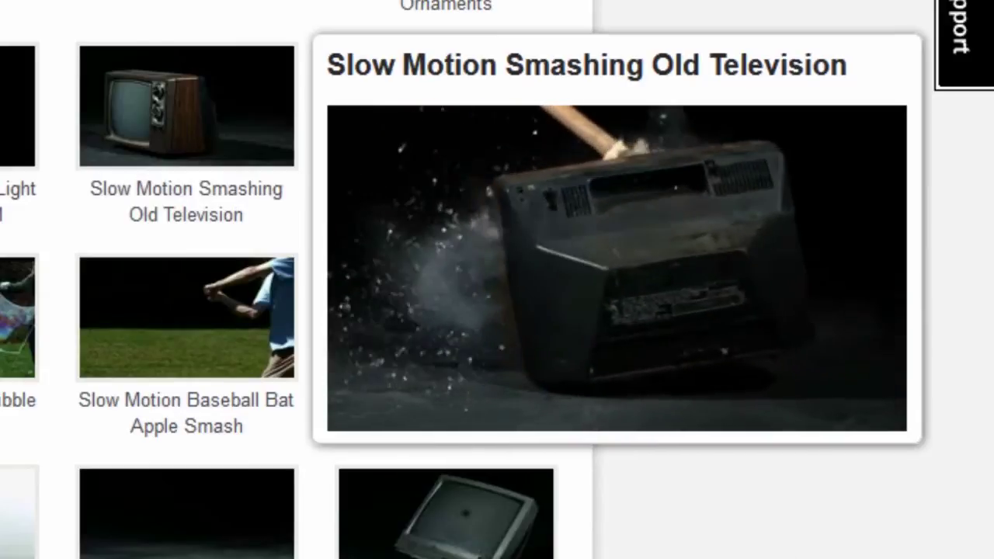
Preview more thumbnails and open the Dropping and Breaking TV Front View clip.
{"action": "scroll", "coordinate": [233, 442], "scroll_direction": "down", "scroll_amount": 4}
{"action": "mouse_move", "coordinate": [233, 299]}
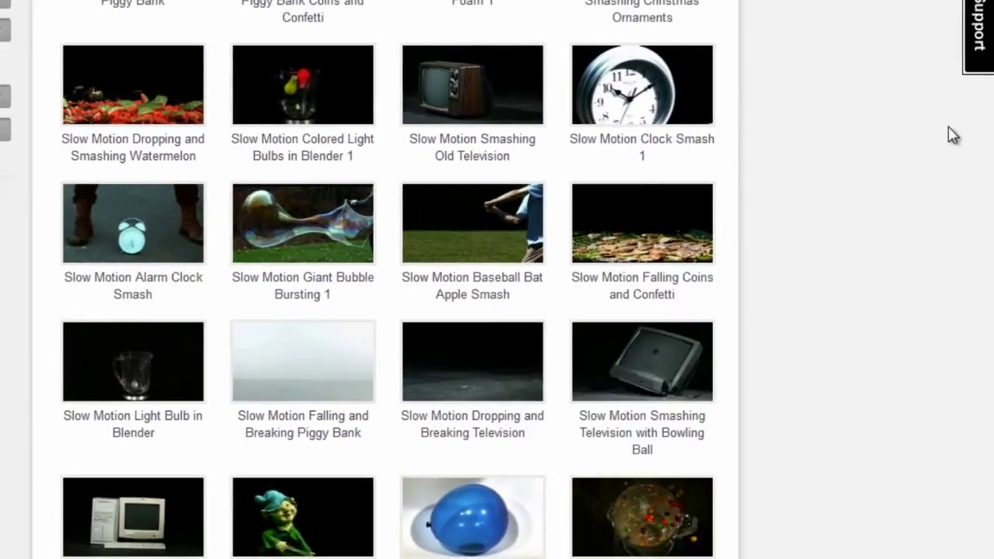
{"action": "scroll", "coordinate": [870, 132], "scroll_direction": "down", "scroll_amount": 3}
{"action": "scroll", "coordinate": [870, 132], "scroll_direction": "down", "scroll_amount": 3}
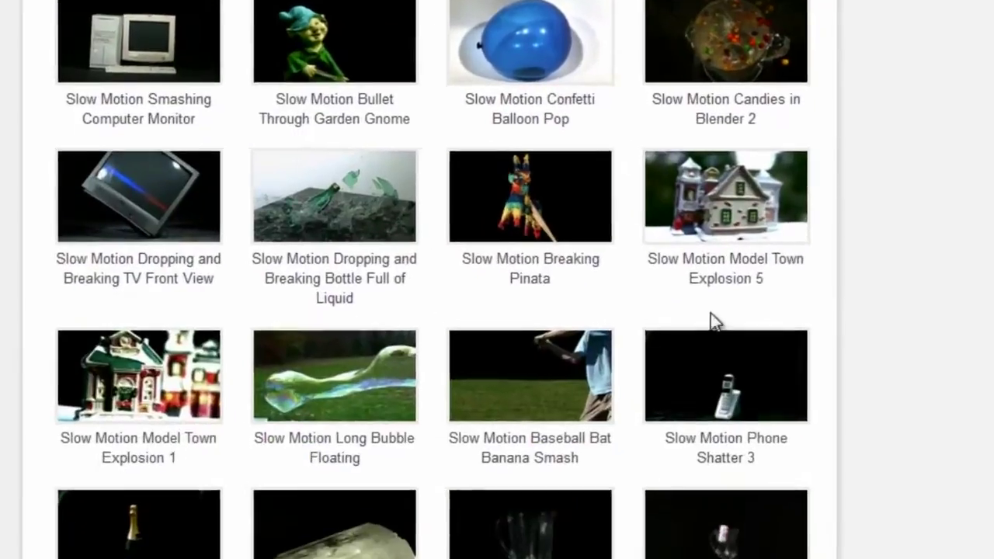
{"action": "mouse_move", "coordinate": [147, 235]}
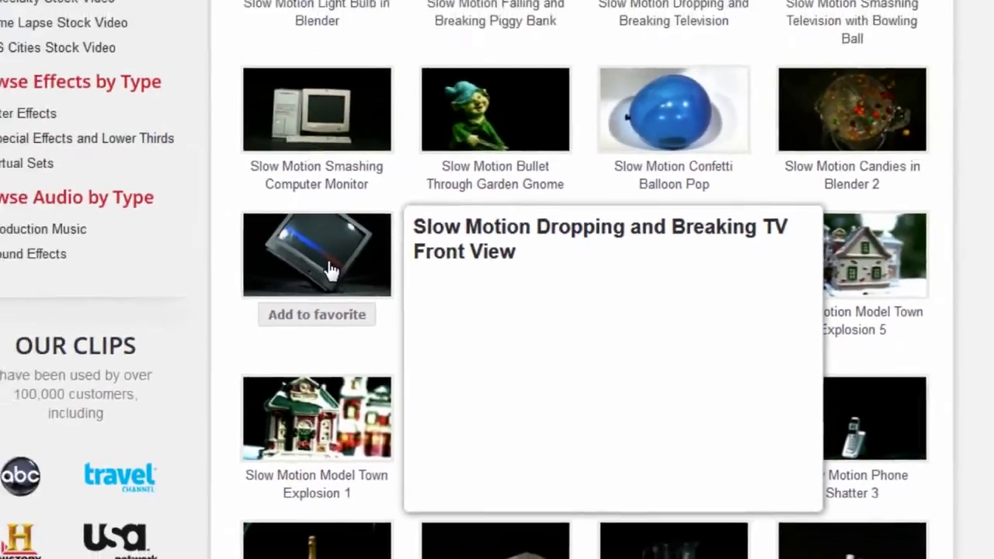
{"action": "left_click", "coordinate": [264, 211]}
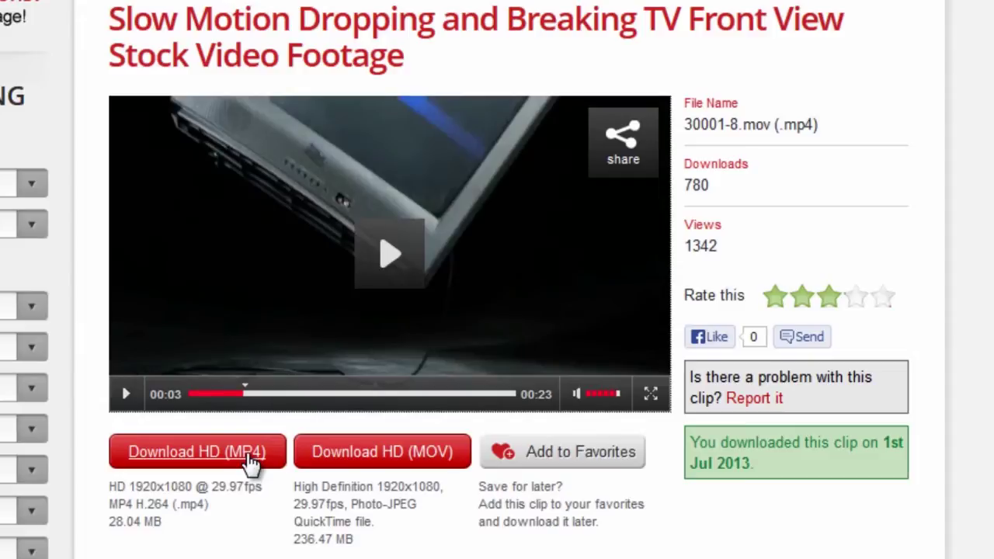
Download the TV Front View clip as HD MP4 into Desktop > Video Blocks downloads.
{"action": "left_click", "coordinate": [251, 463]}
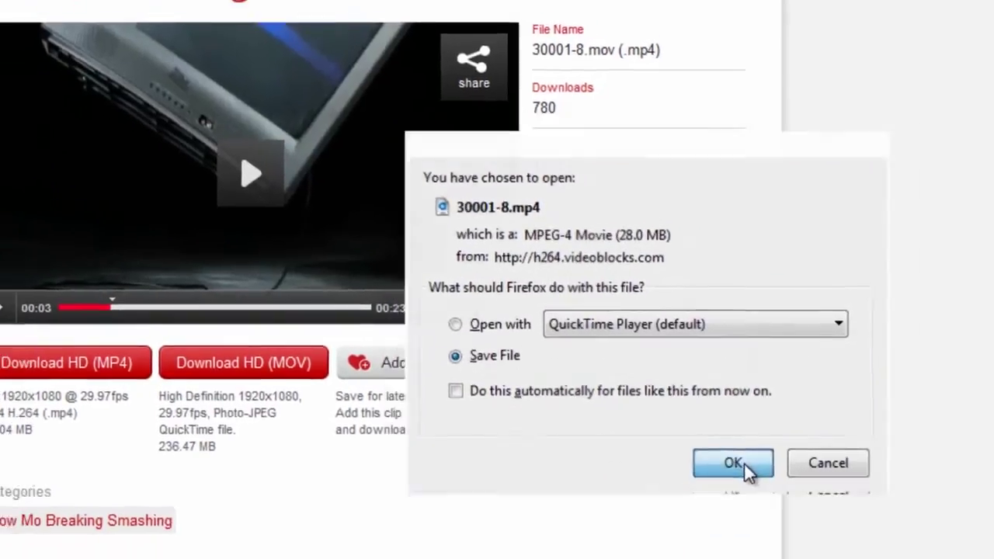
{"action": "left_click", "coordinate": [878, 547]}
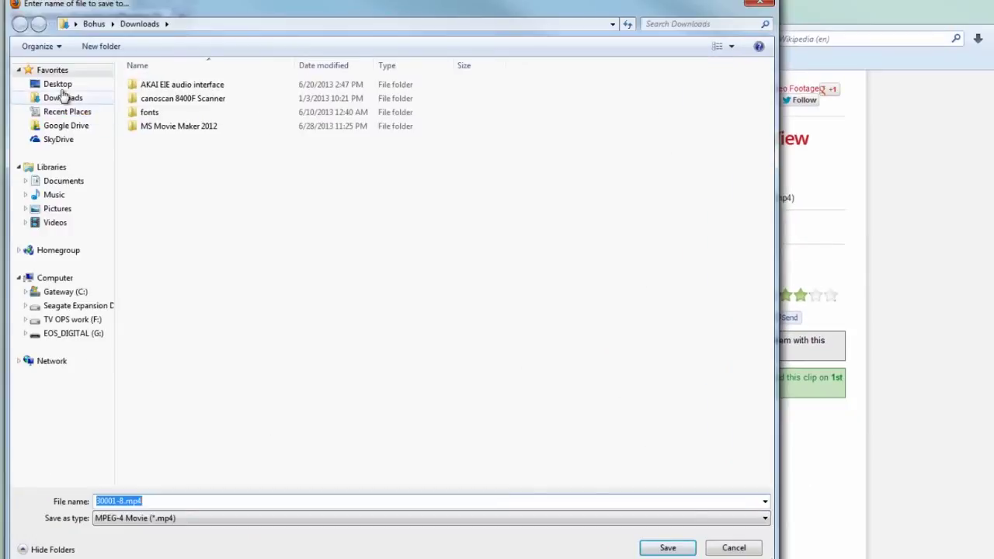
{"action": "left_click", "coordinate": [58, 84]}
{"action": "double_click", "coordinate": [137, 156]}
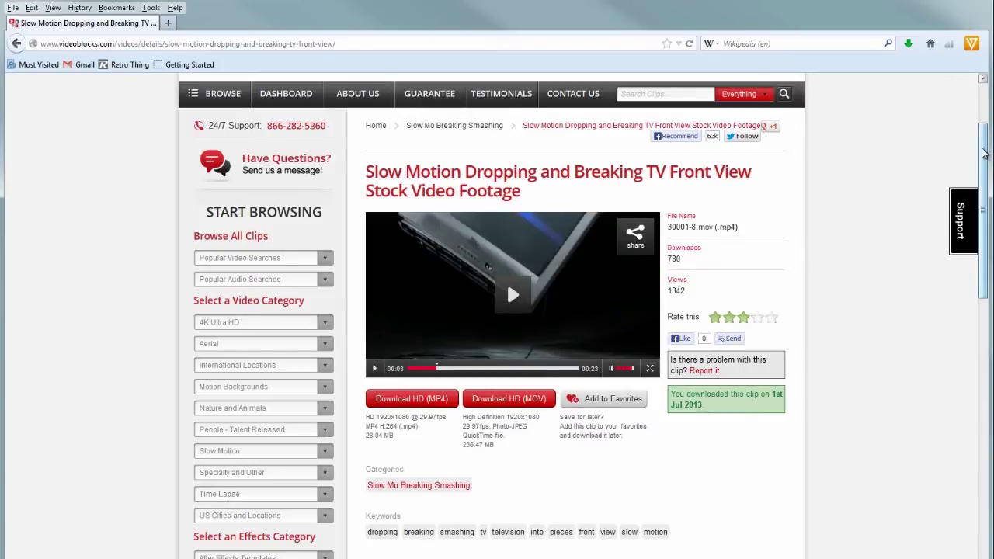
Scroll back to the top of the page and focus the Search Clips box.
{"action": "scroll", "coordinate": [963, 233], "scroll_direction": "down", "scroll_amount": 5}
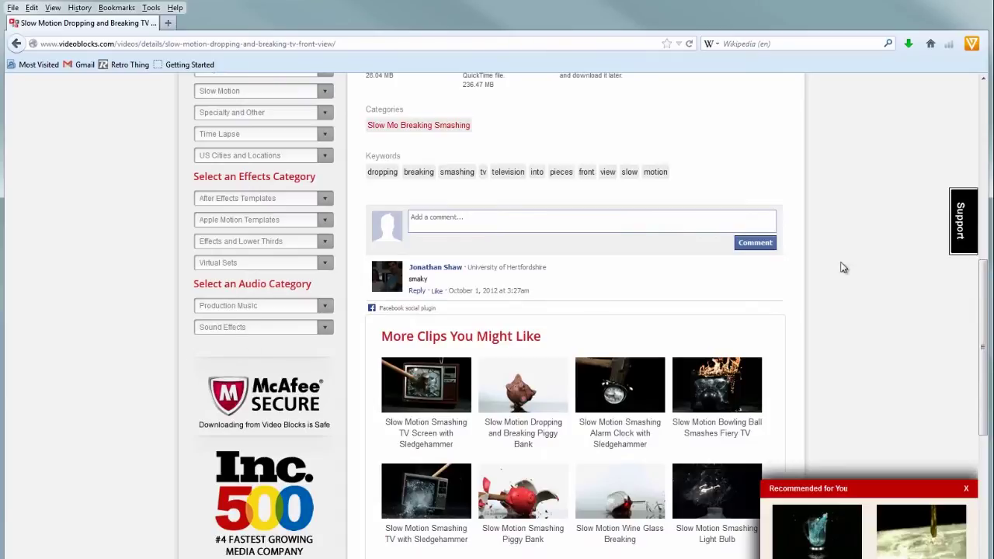
{"action": "left_click_drag", "start_coordinate": [985, 299], "coordinate": [984, 75]}
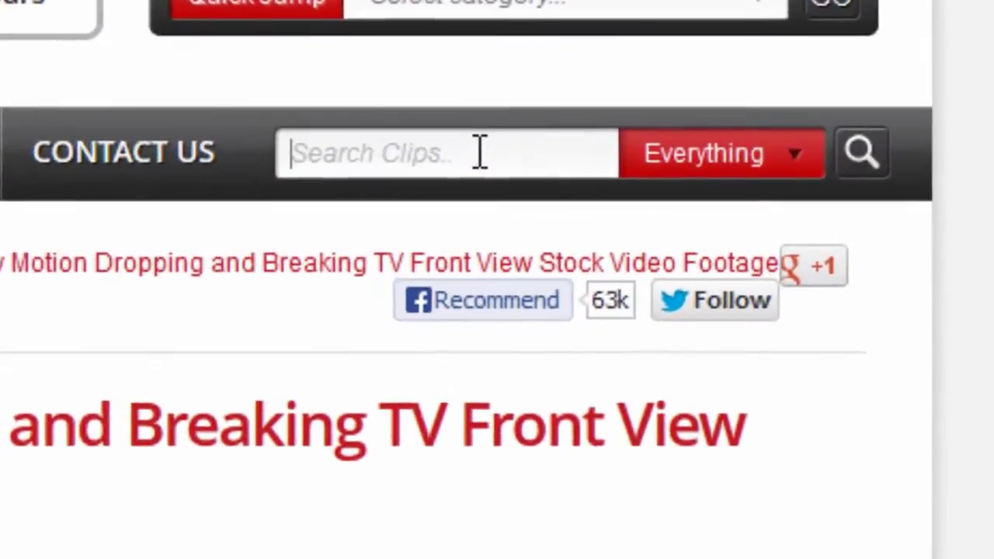
{"action": "left_click", "coordinate": [557, 169]}
Search Audio clips only for 'news'.
{"action": "type", "text": "news"}
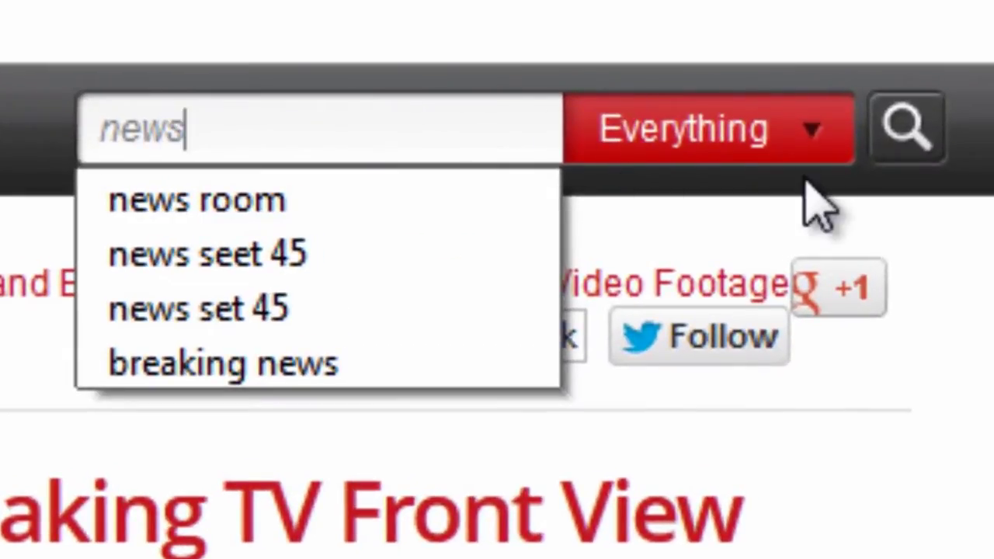
{"action": "left_click", "coordinate": [803, 139]}
{"action": "left_click", "coordinate": [690, 342]}
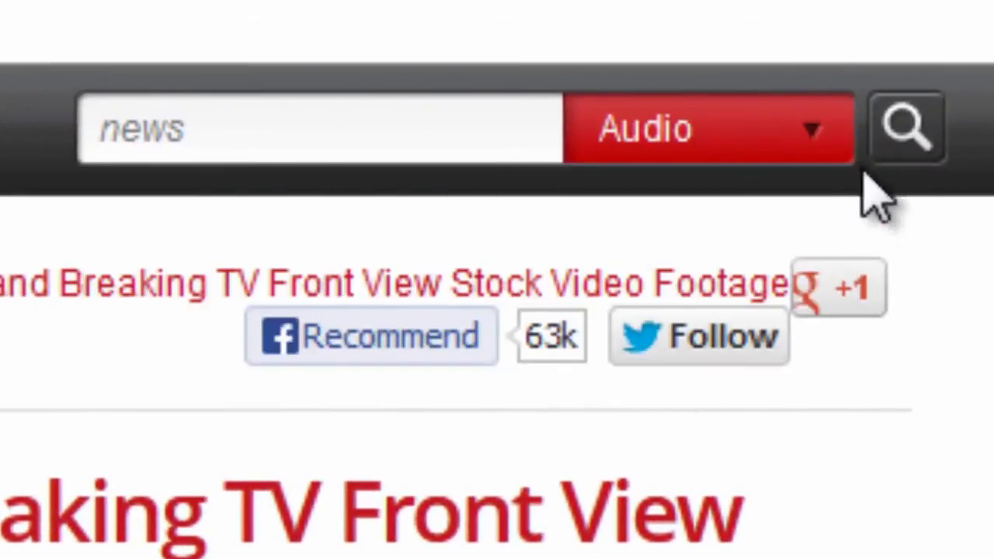
{"action": "left_click", "coordinate": [904, 133]}
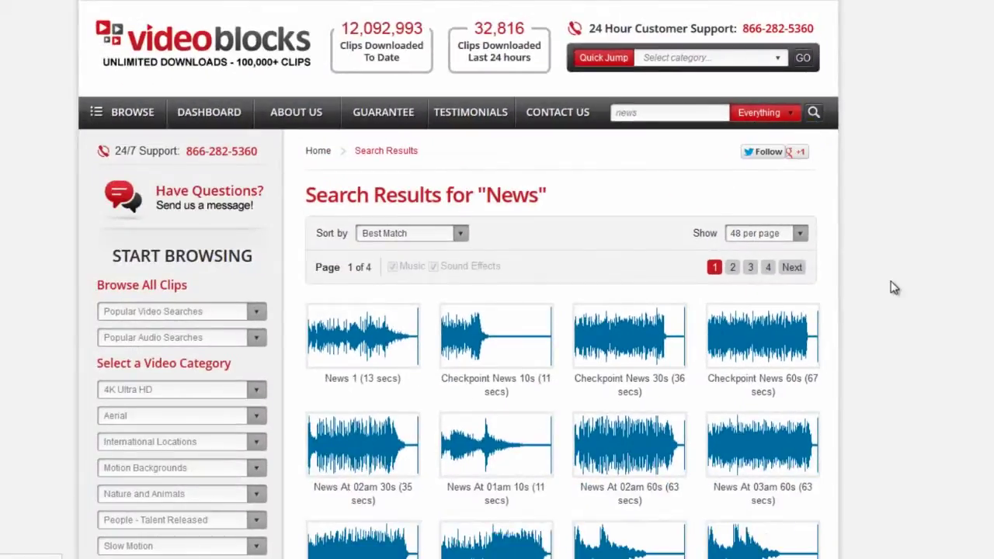
Scroll the audio results and preview tracks up to Checkpoint News 10s.
{"action": "scroll", "coordinate": [854, 194], "scroll_direction": "down", "scroll_amount": 2}
{"action": "mouse_move", "coordinate": [351, 171]}
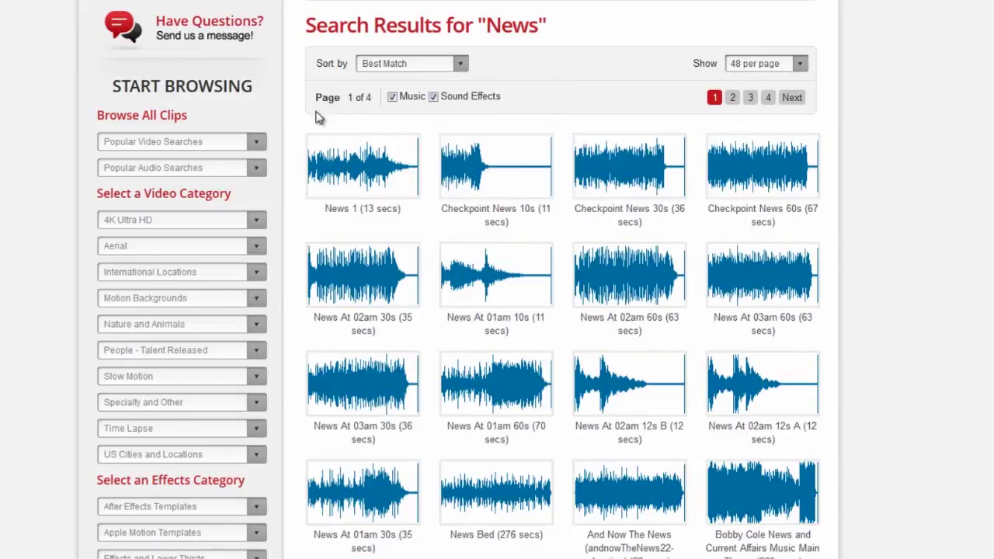
{"action": "mouse_move", "coordinate": [494, 171]}
{"action": "mouse_move", "coordinate": [528, 163]}
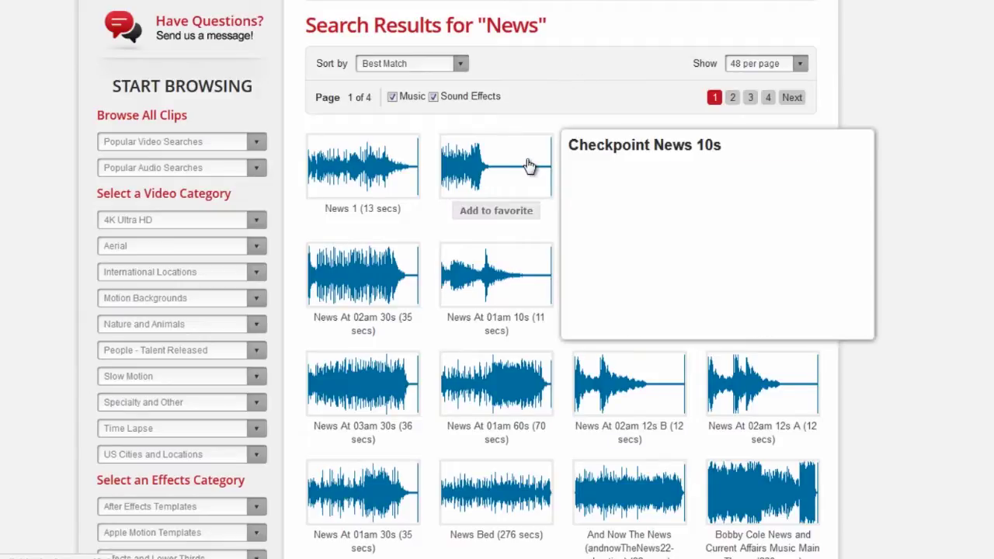
Open the Checkpoint News 10s page, then play and pause its audio preview.
{"action": "left_click", "coordinate": [528, 166]}
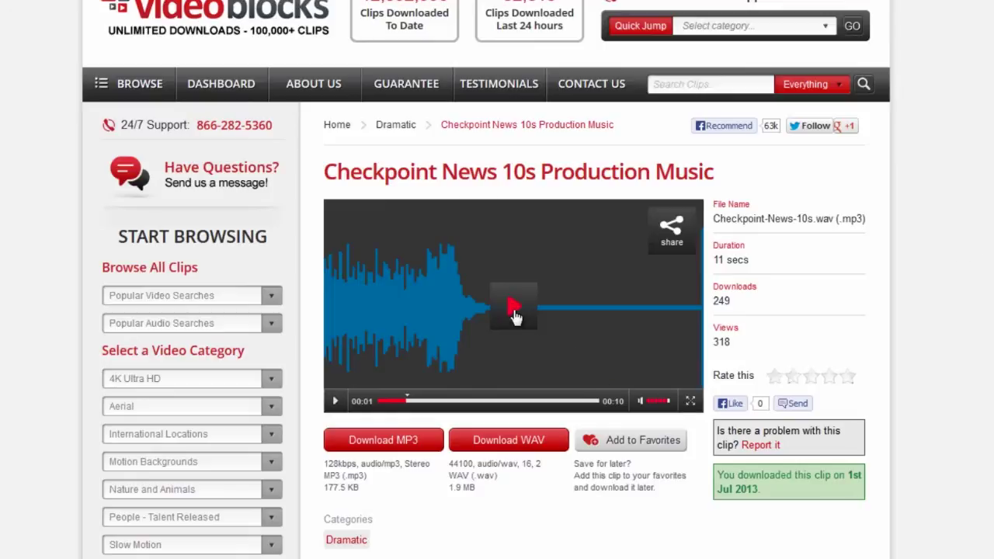
{"action": "left_click", "coordinate": [516, 313]}
{"action": "left_click", "coordinate": [337, 401]}
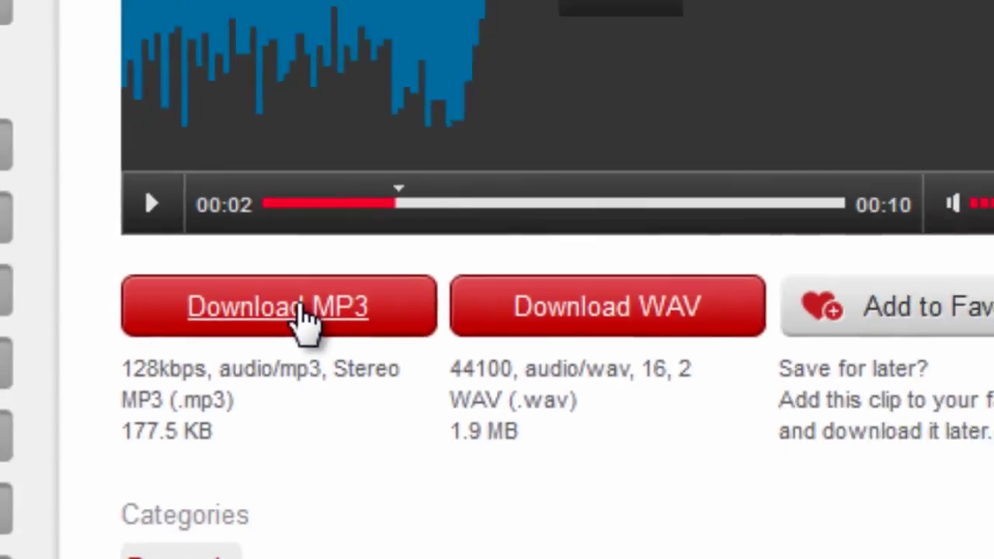
Save the Checkpoint-News-10s MP3 into the Video Blocks downloads folder on the Desktop.
{"action": "left_click", "coordinate": [350, 280]}
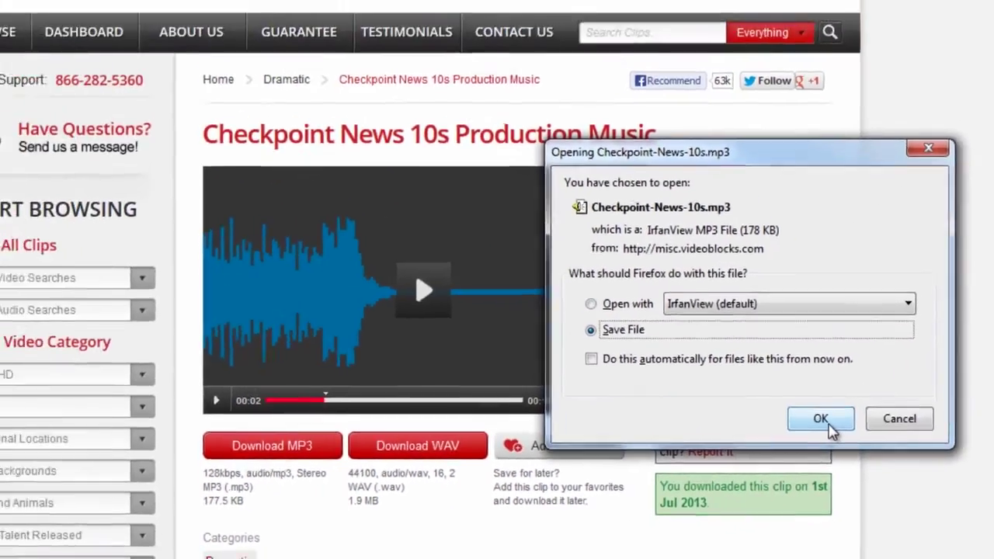
{"action": "left_click", "coordinate": [804, 414]}
{"action": "left_click", "coordinate": [84, 81]}
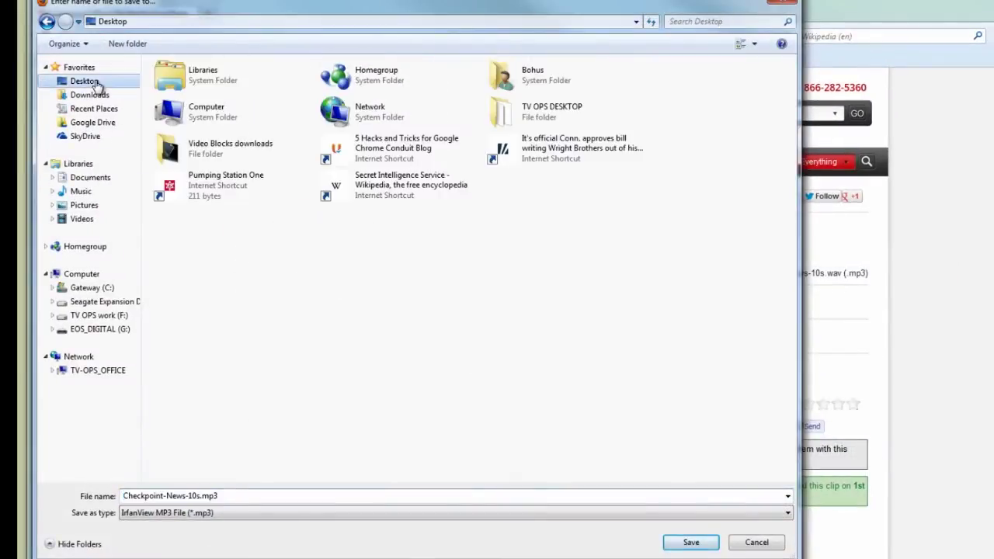
{"action": "left_click", "coordinate": [177, 145]}
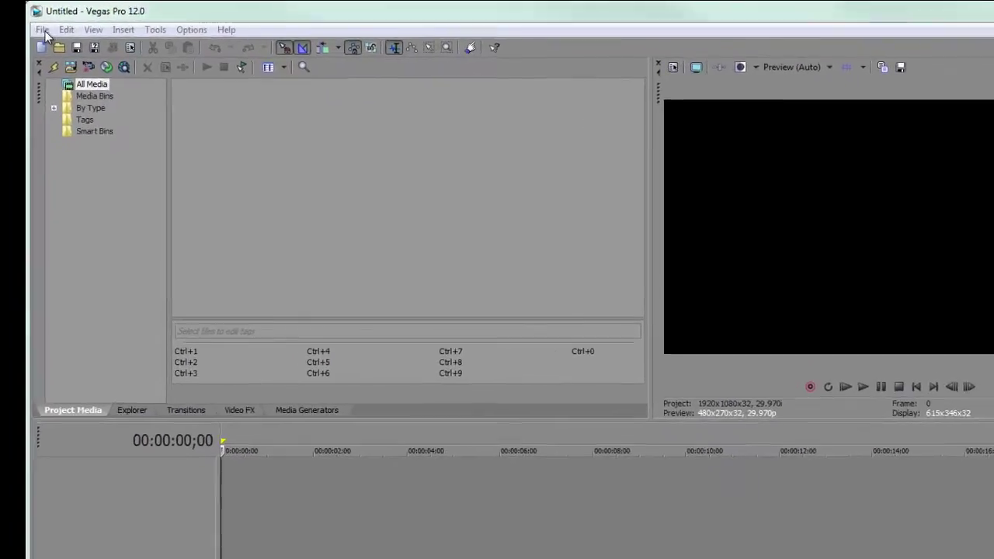
Start a new project on the HDV 720-24p template with 'Adjust source media' left unchecked.
{"action": "left_click", "coordinate": [42, 30]}
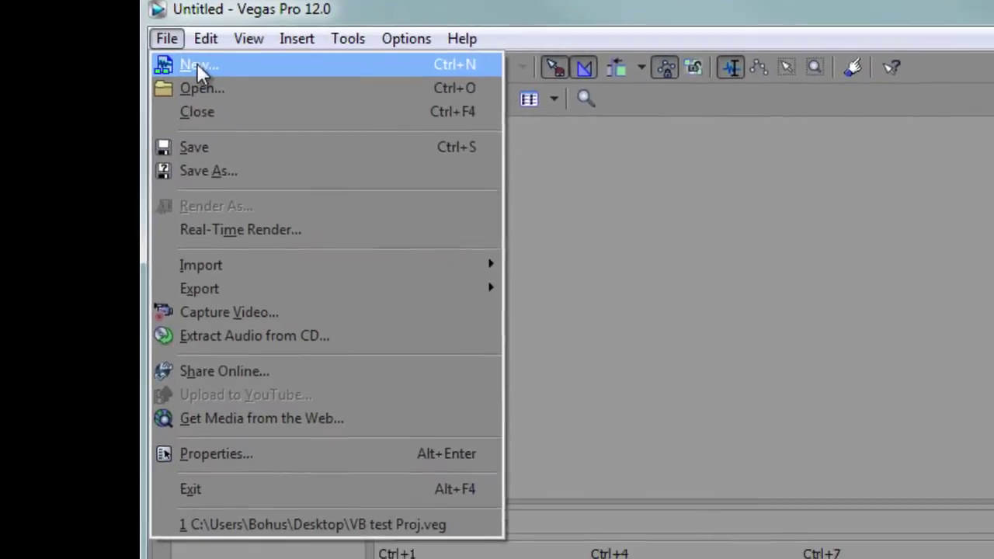
{"action": "left_click", "coordinate": [196, 64]}
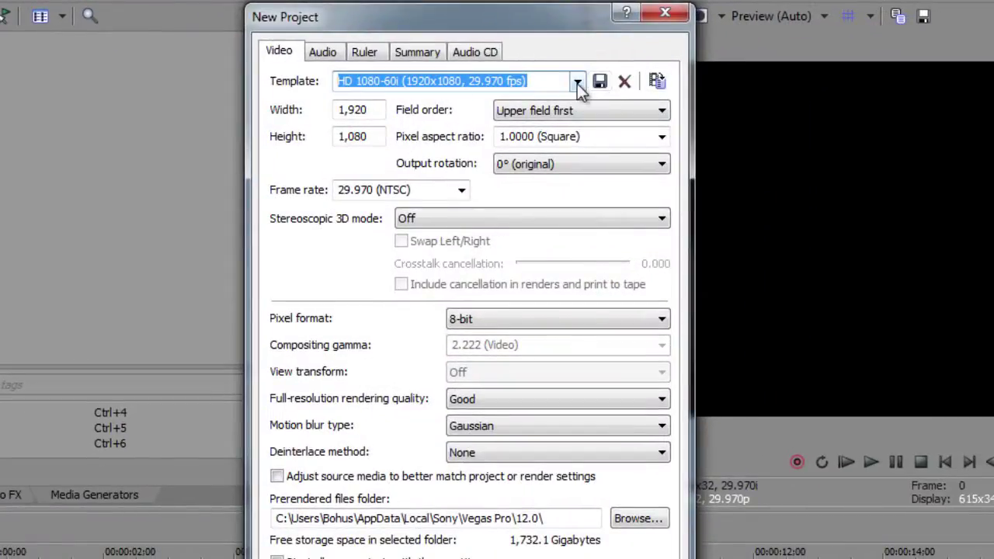
{"action": "left_click", "coordinate": [578, 83]}
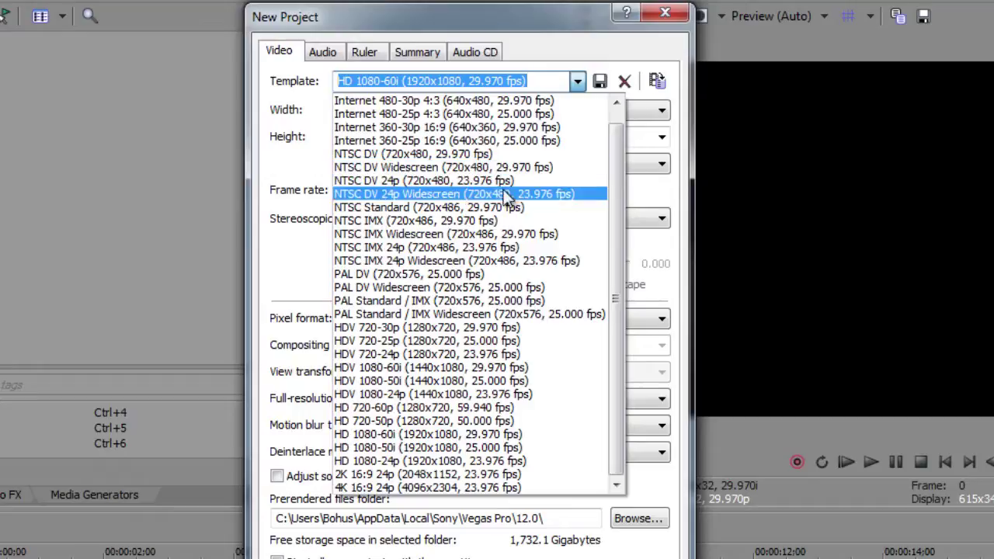
{"action": "left_click", "coordinate": [503, 354]}
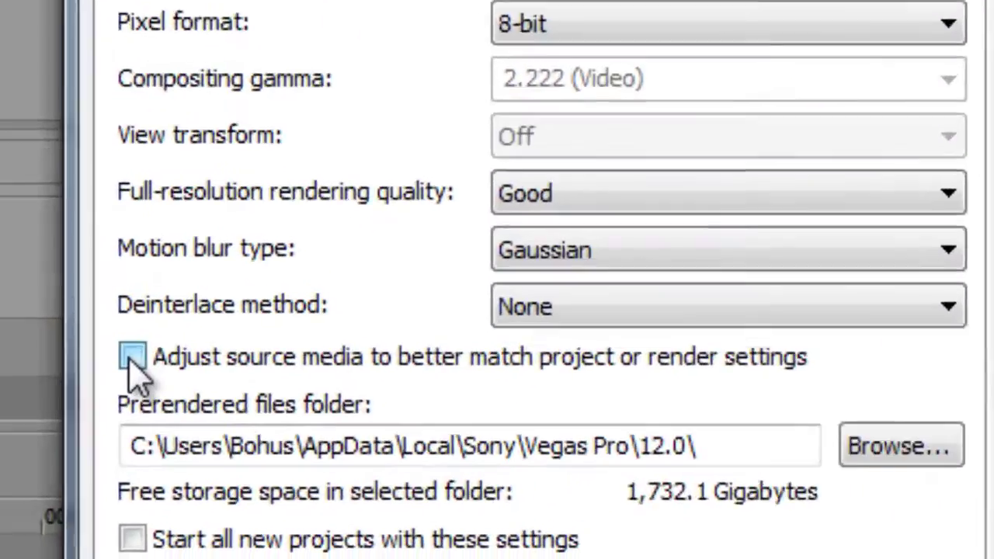
{"action": "left_click", "coordinate": [274, 472]}
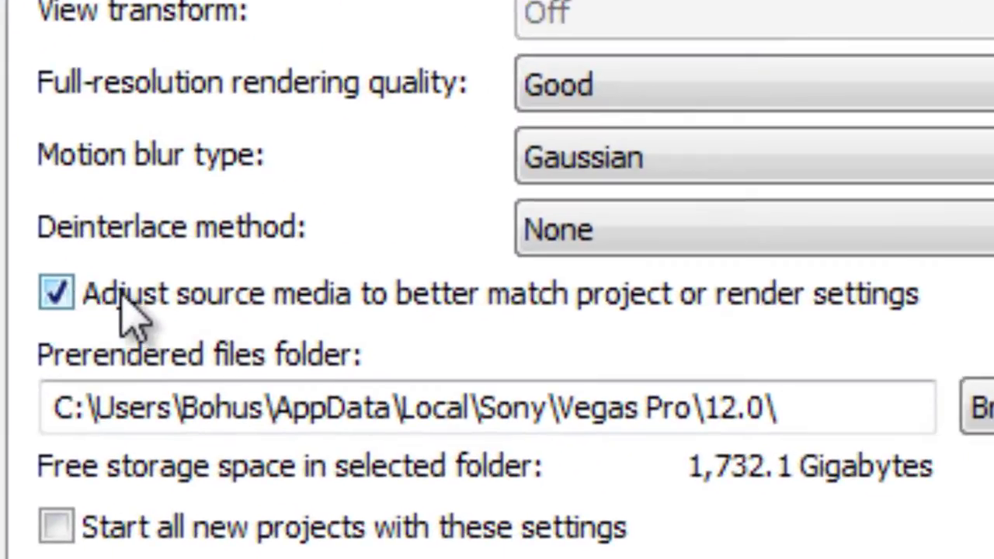
{"action": "left_click", "coordinate": [56, 293]}
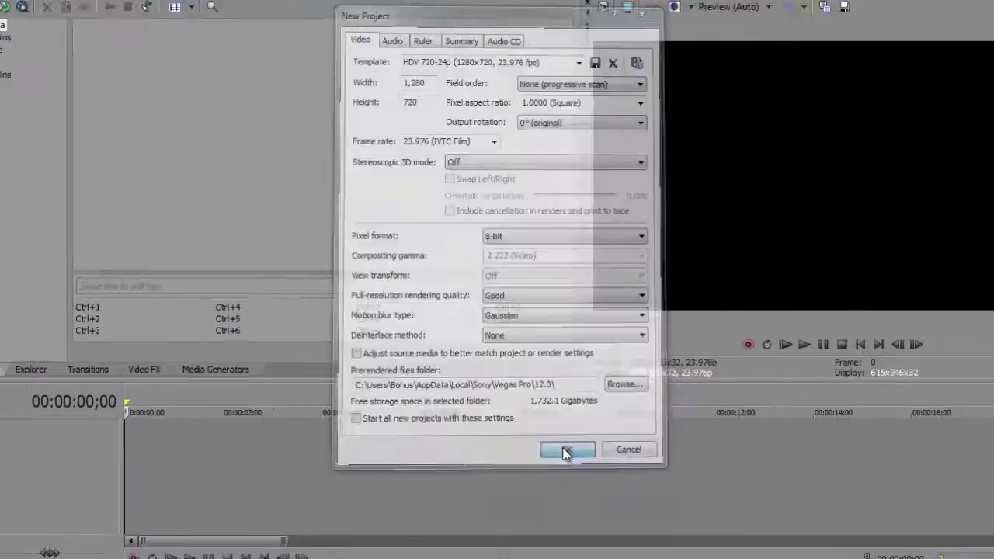
{"action": "left_click", "coordinate": [699, 546]}
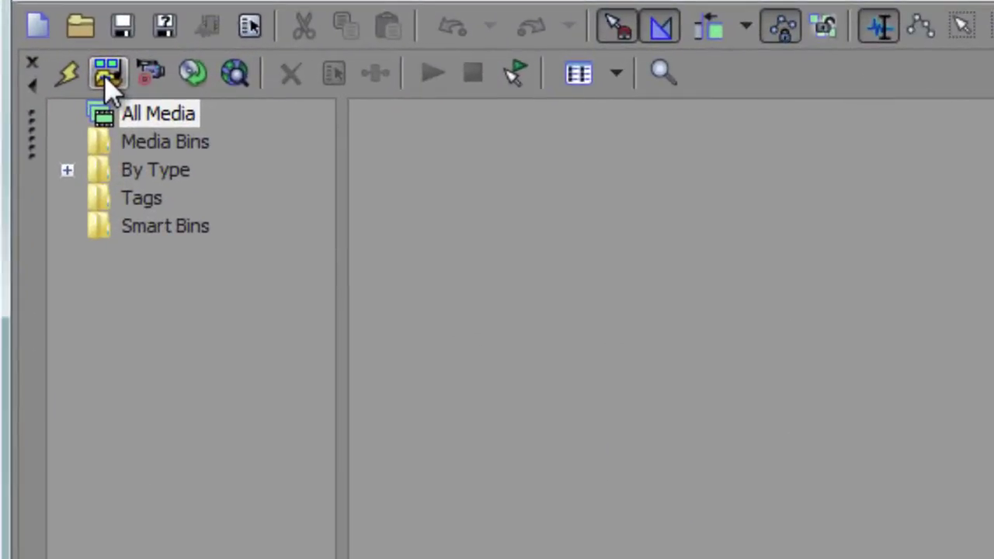
Import 30001-8.mp4, Alpha Channel Flames - 80007-2.mov and news control room Set 19 Loop.mov.
{"action": "left_click", "coordinate": [100, 77]}
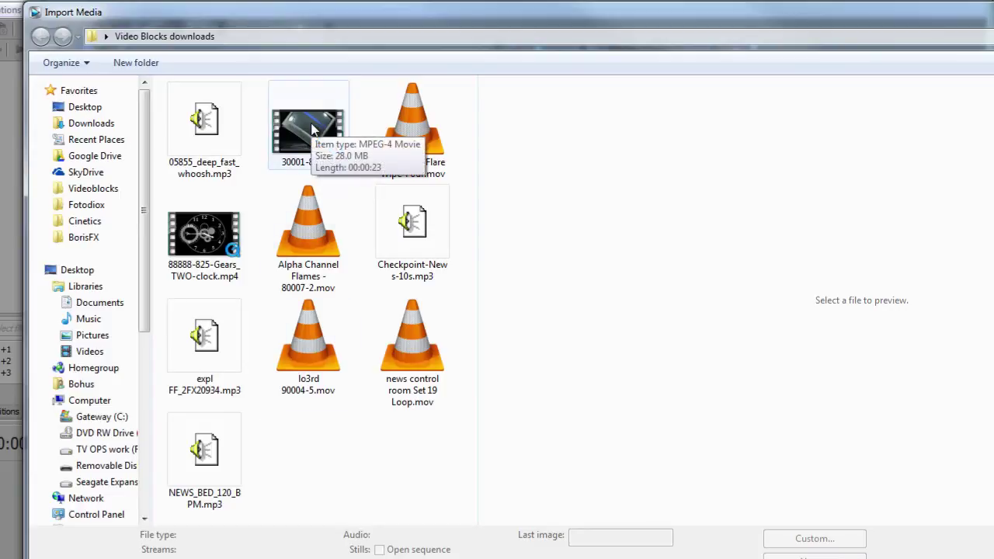
{"action": "left_click", "coordinate": [313, 130]}
{"action": "left_click", "coordinate": [330, 253]}
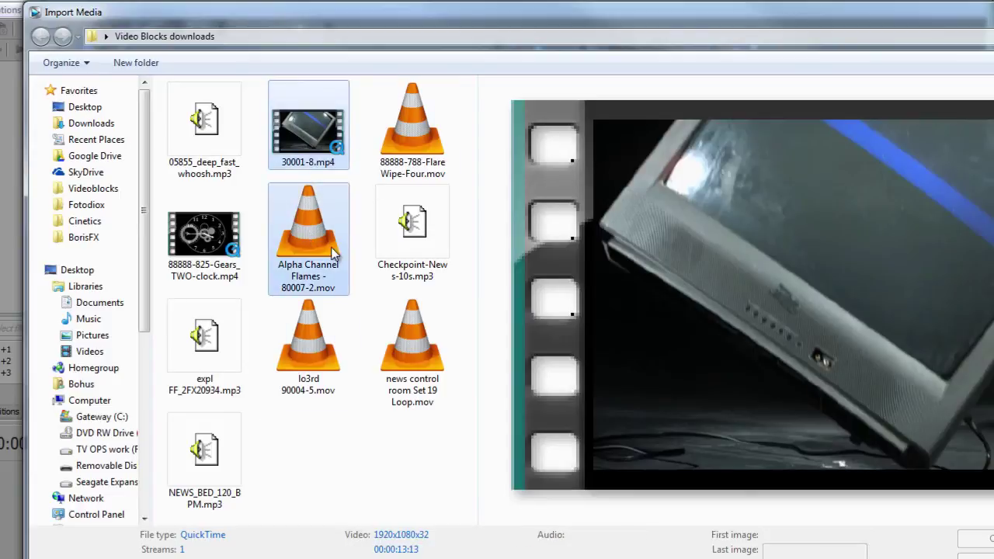
{"action": "left_click", "coordinate": [401, 330], "text": "ctrl"}
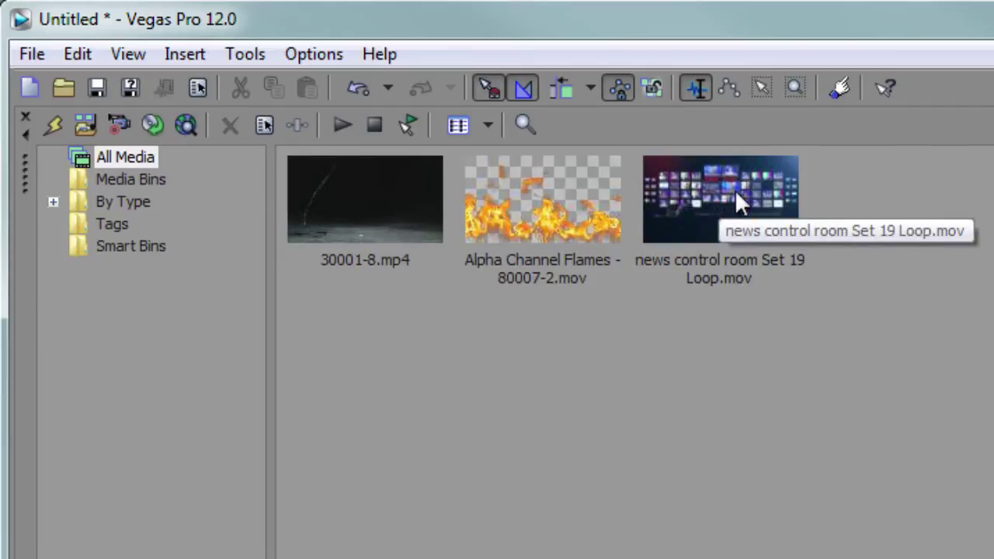
Drop the news control room loop at timeline 0, declining to match its settings, and scrub near 1 second.
{"action": "left_click_drag", "start_coordinate": [734, 189], "coordinate": [434, 558]}
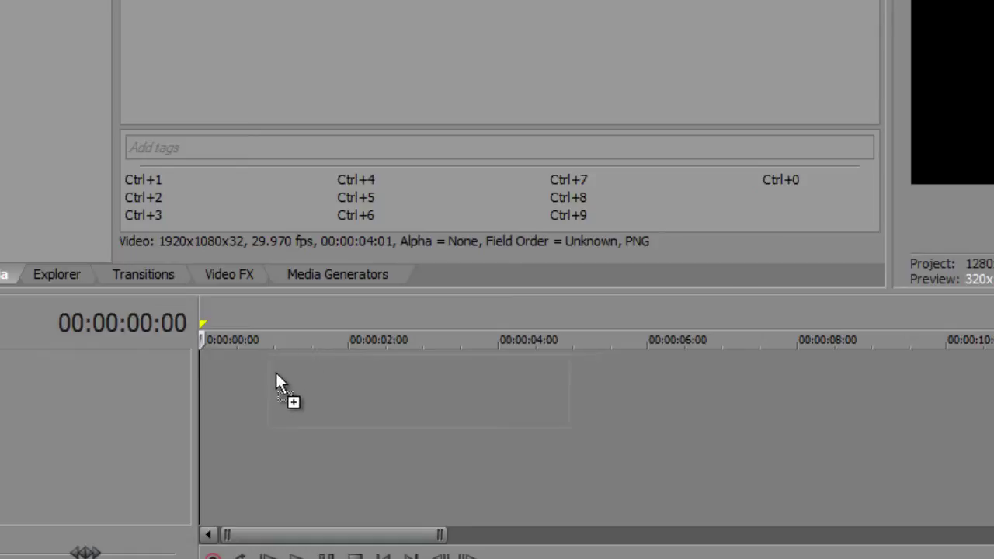
{"action": "left_click_drag", "start_coordinate": [276, 377], "coordinate": [214, 375]}
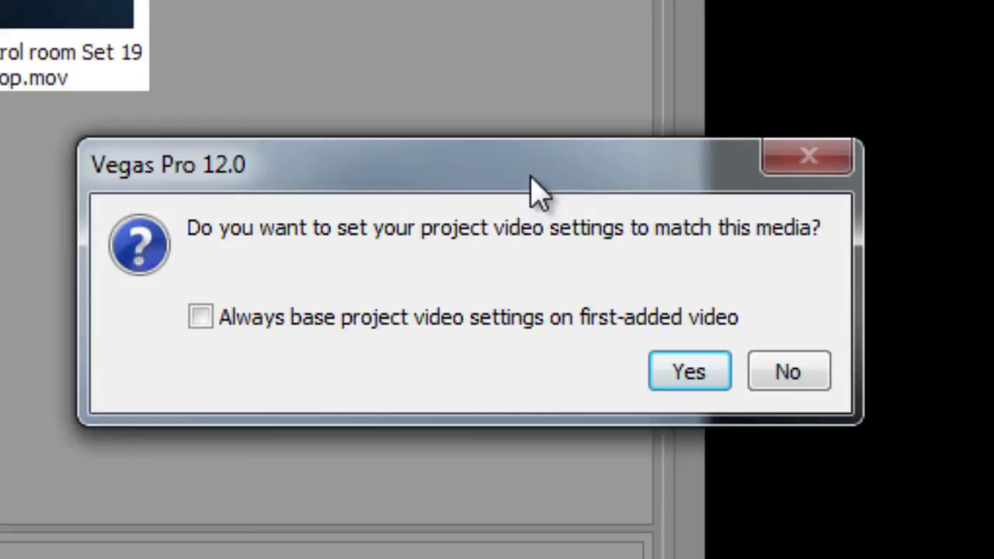
{"action": "left_click", "coordinate": [787, 372]}
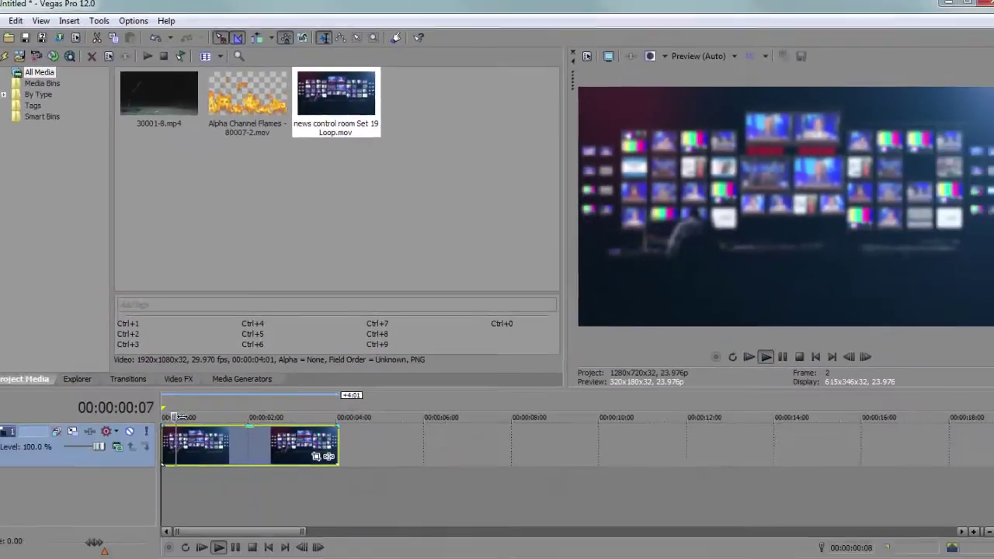
{"action": "left_click_drag", "start_coordinate": [180, 417], "coordinate": [225, 406]}
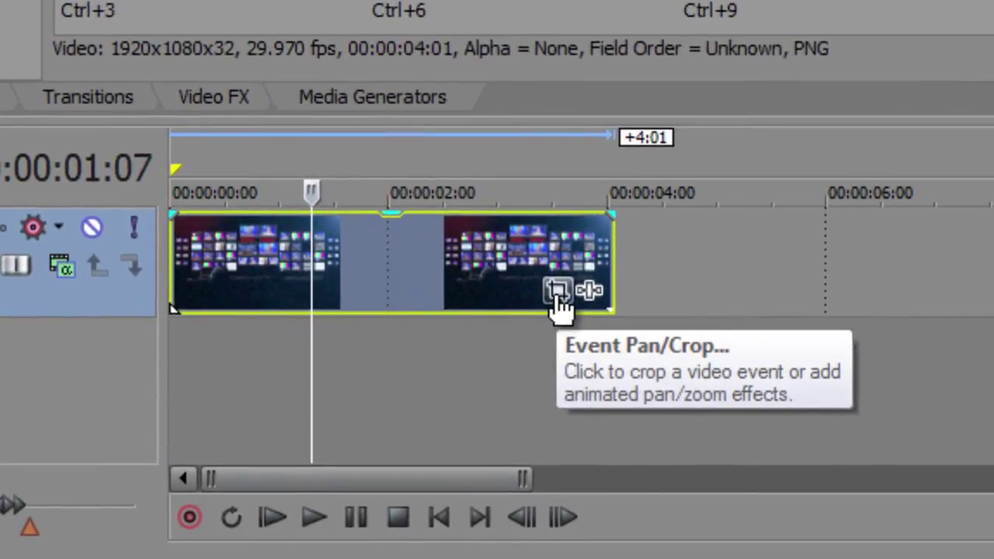
Open Pan/Crop for the news control room event and set Workspace Zoom to 20%.
{"action": "left_click", "coordinate": [558, 293]}
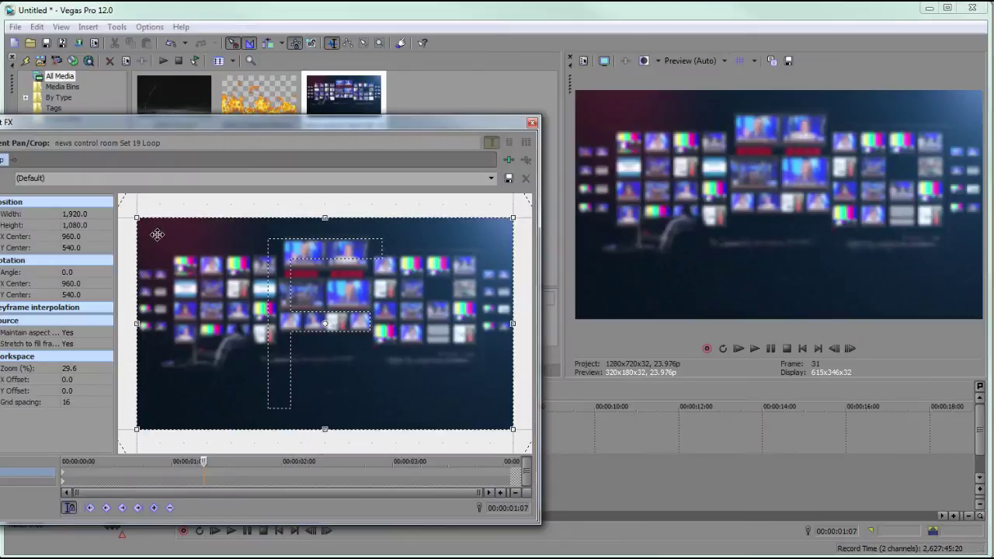
{"action": "left_click", "coordinate": [81, 369]}
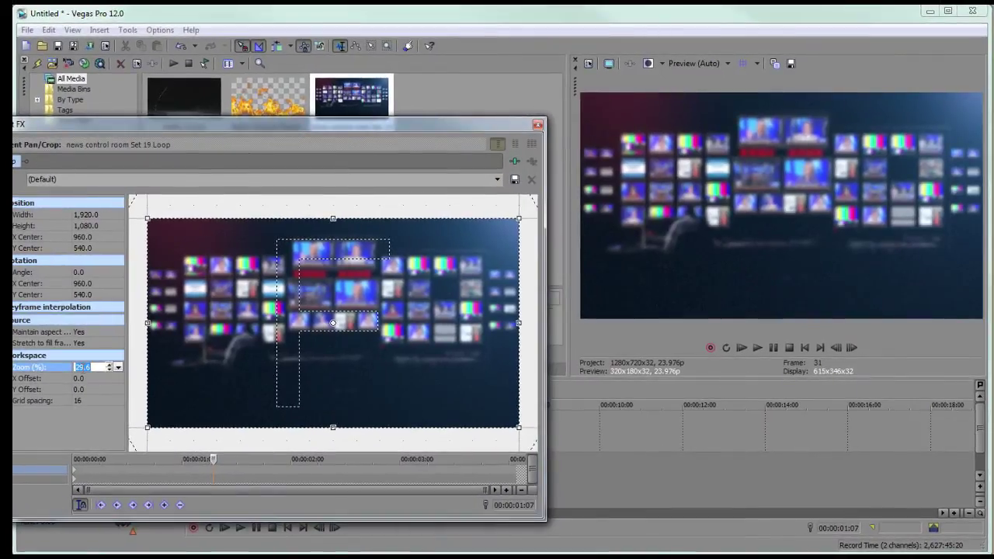
{"action": "type", "text": "20"}
{"action": "key", "text": "Return"}
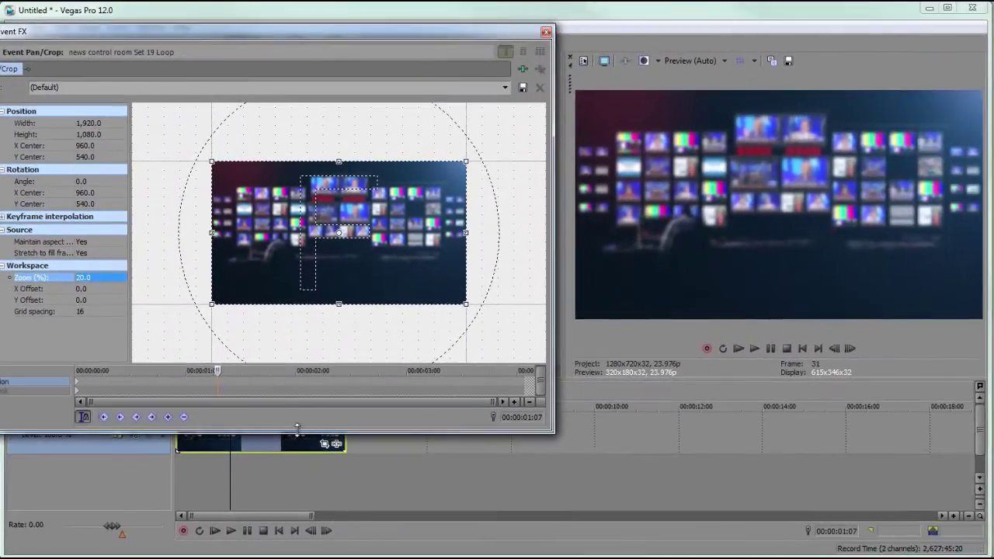
Resize and reposition the Pan/Crop window, enable Sync Cursor, and scrub near one second.
{"action": "left_click_drag", "start_coordinate": [299, 432], "coordinate": [311, 373]}
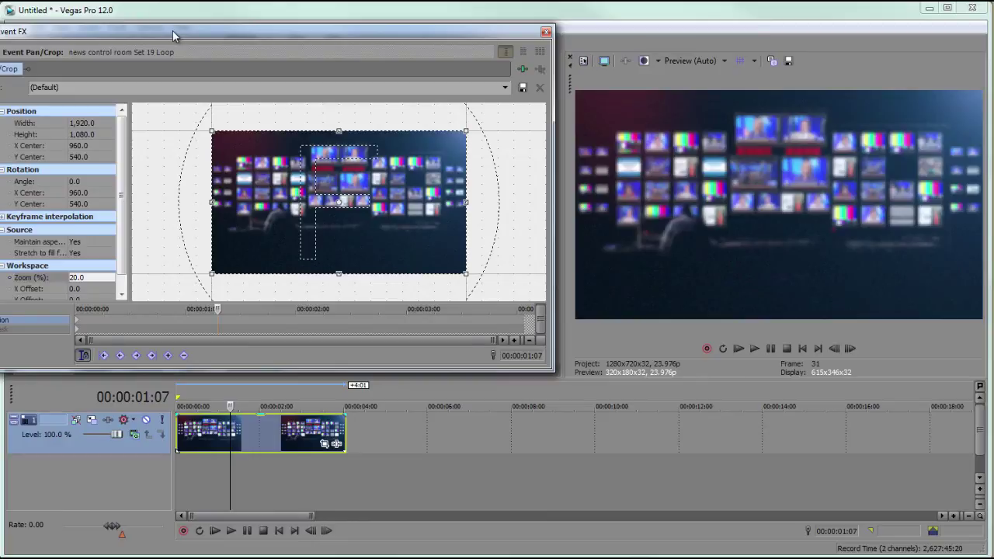
{"action": "left_click_drag", "start_coordinate": [173, 30], "coordinate": [183, 30]}
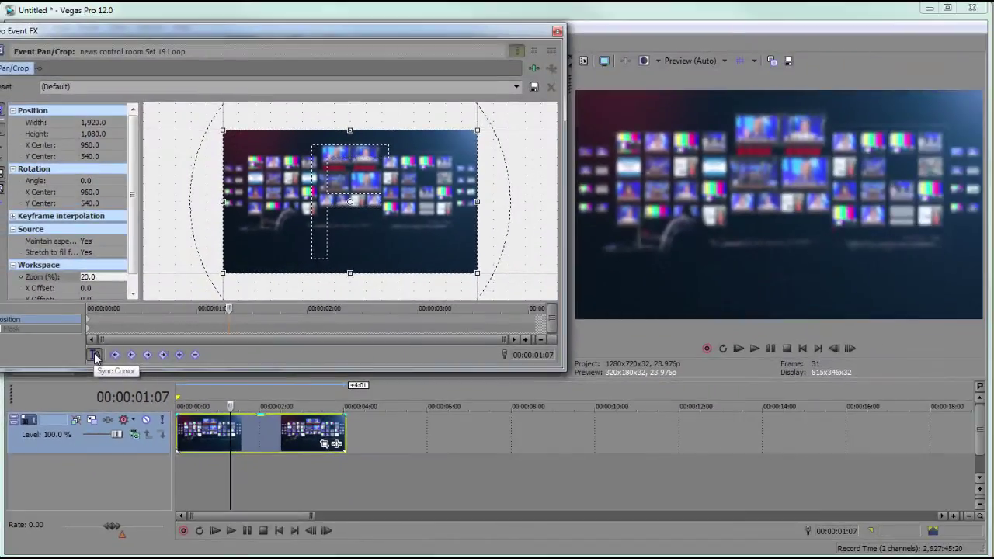
{"action": "left_click", "coordinate": [95, 355]}
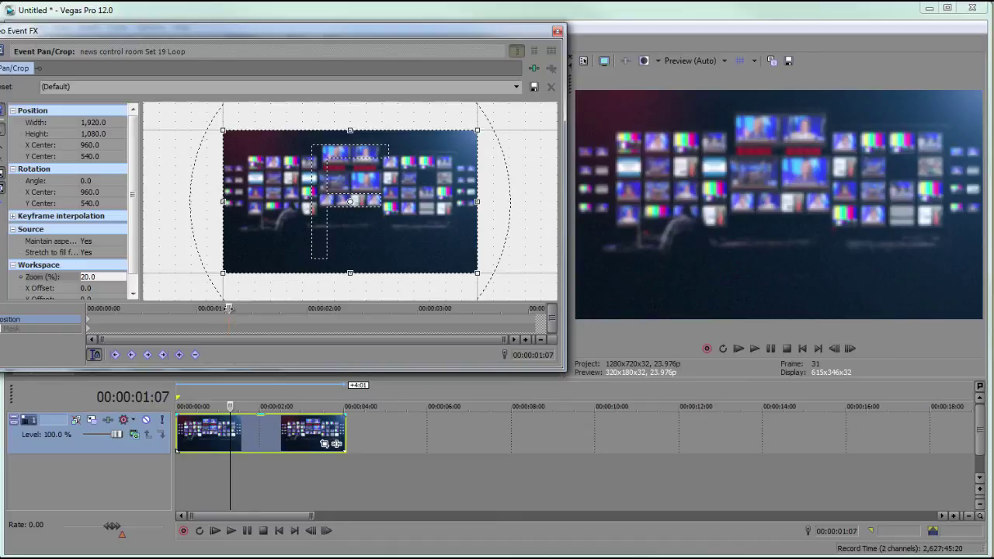
{"action": "left_click_drag", "start_coordinate": [228, 309], "coordinate": [92, 324]}
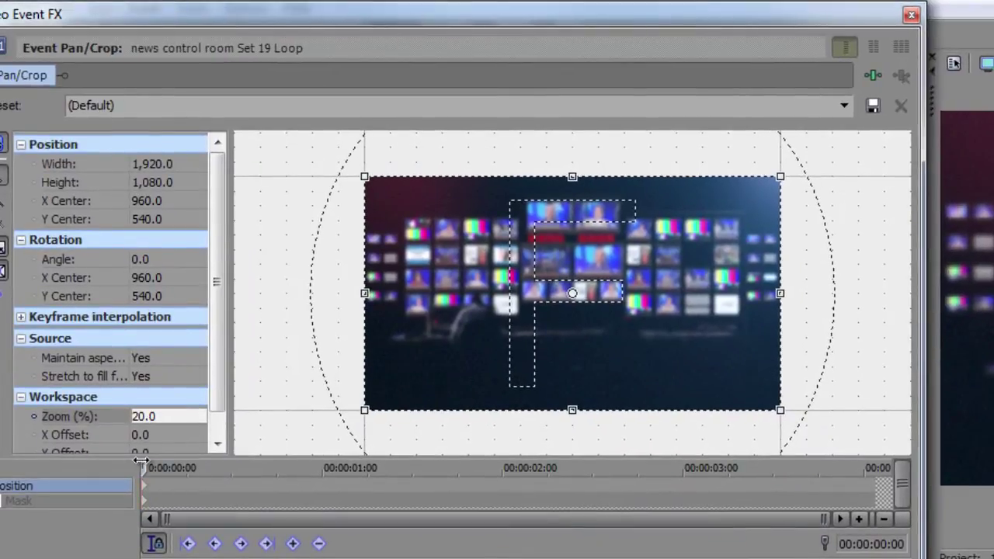
At 00:00:02:00, zoom the crop in and set its Width to 1280, giving a 1,280 × 720 frame.
{"action": "left_click_drag", "start_coordinate": [142, 461], "coordinate": [503, 467]}
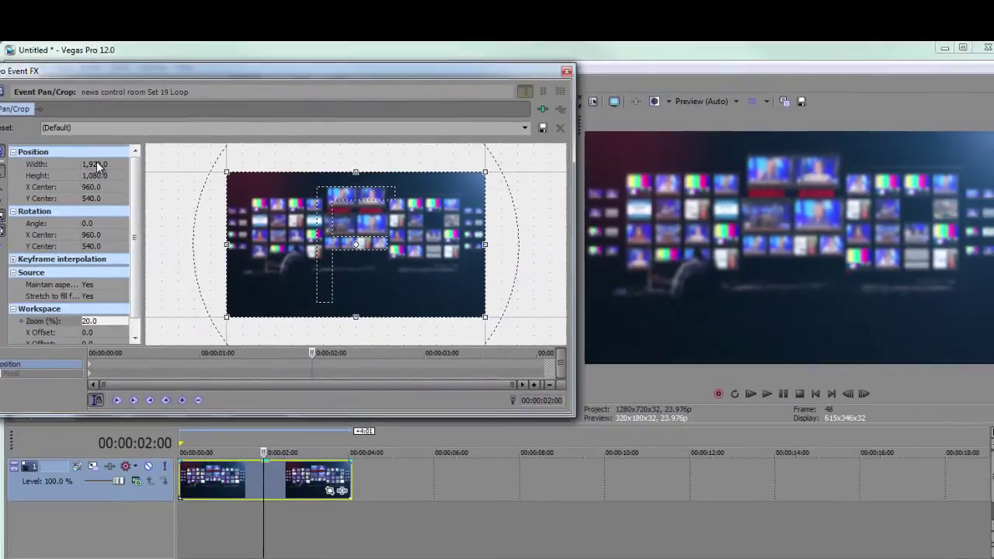
{"action": "left_click_drag", "start_coordinate": [226, 170], "coordinate": [252, 181]}
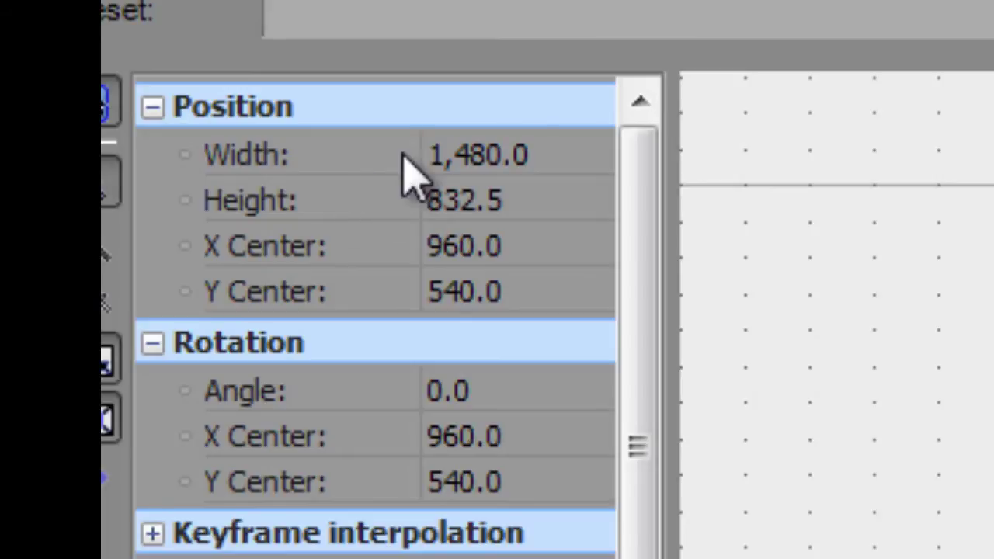
{"action": "left_click", "coordinate": [453, 156]}
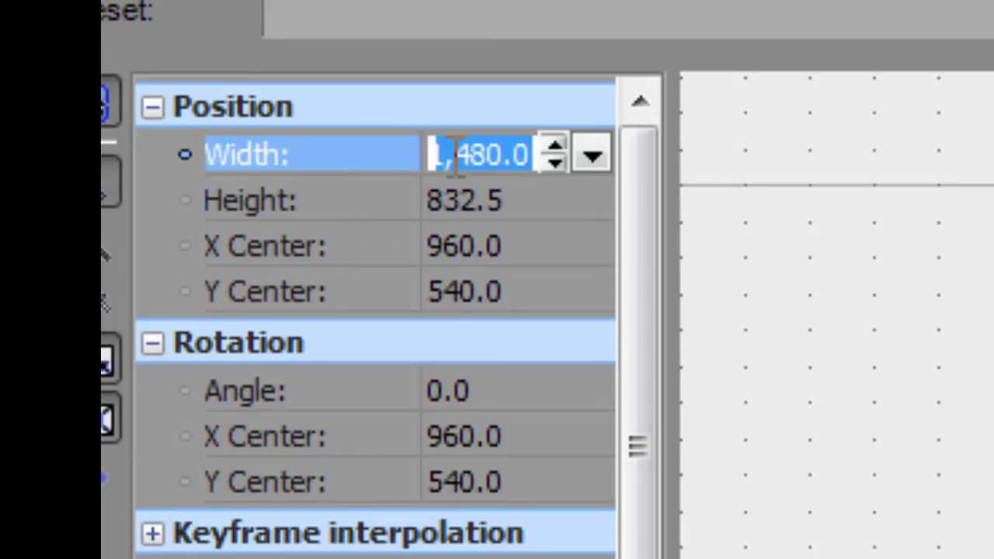
{"action": "type", "text": "1280"}
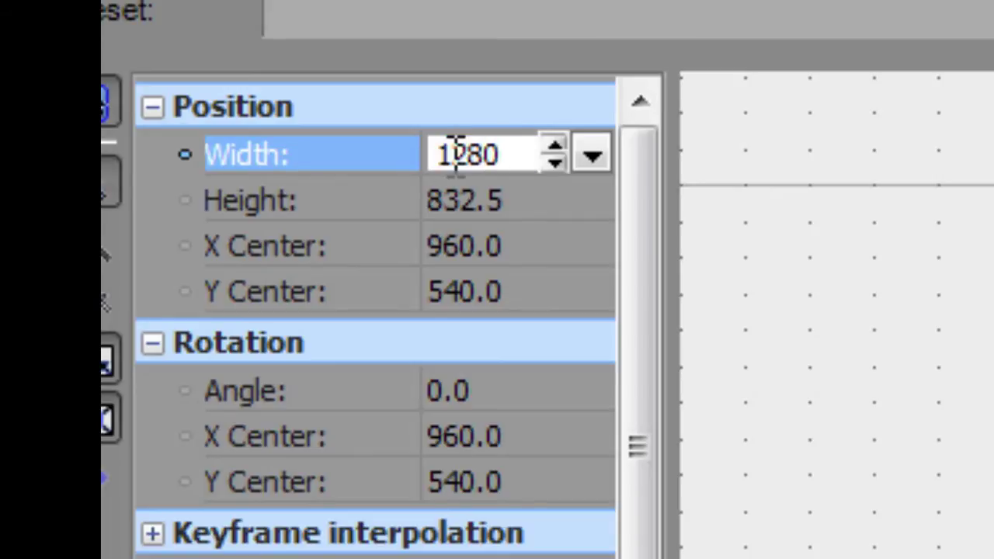
{"action": "key", "text": "Return"}
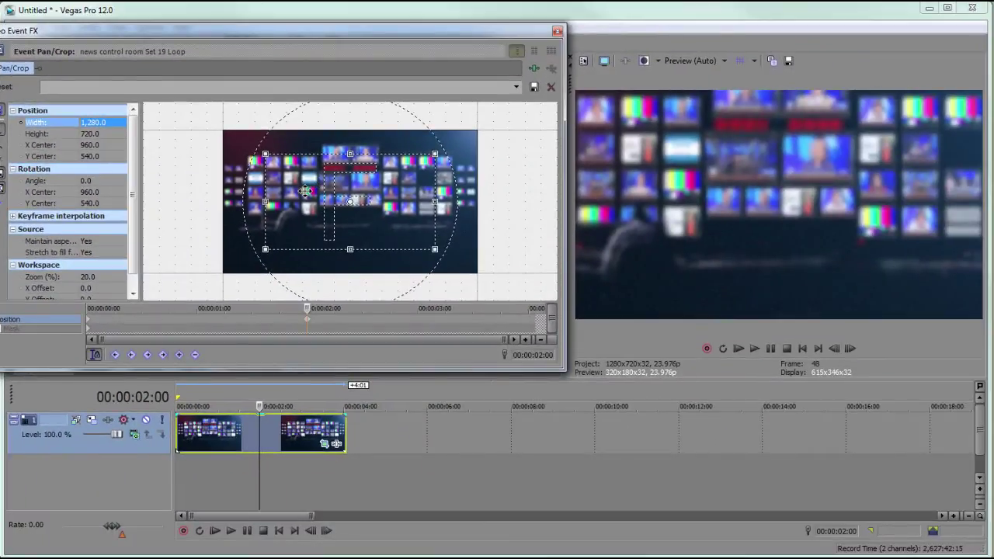
Reframe the crop, then at about 3 seconds pan it to the newsroom's right side and scrub to check.
{"action": "left_click_drag", "start_coordinate": [304, 190], "coordinate": [311, 176]}
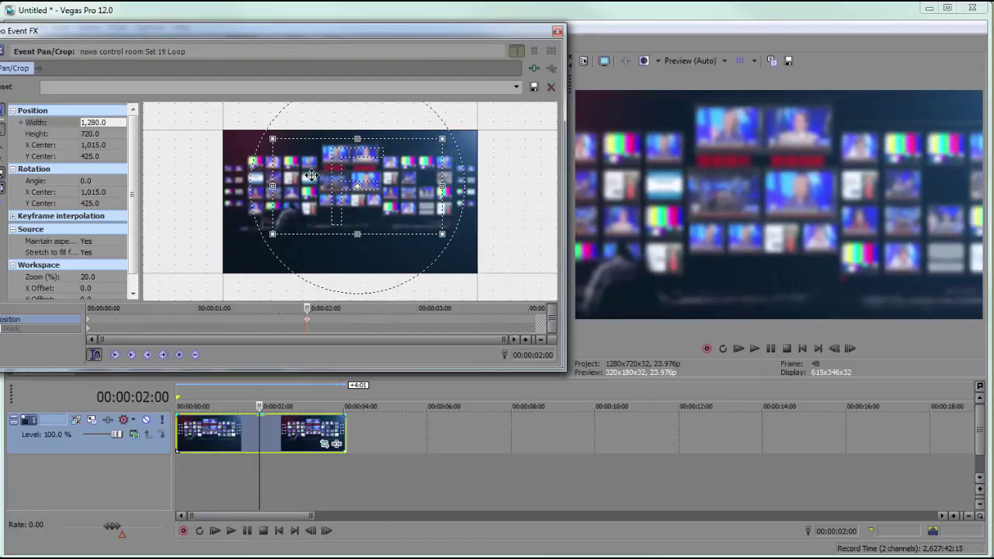
{"action": "left_click_drag", "start_coordinate": [311, 176], "coordinate": [265, 182]}
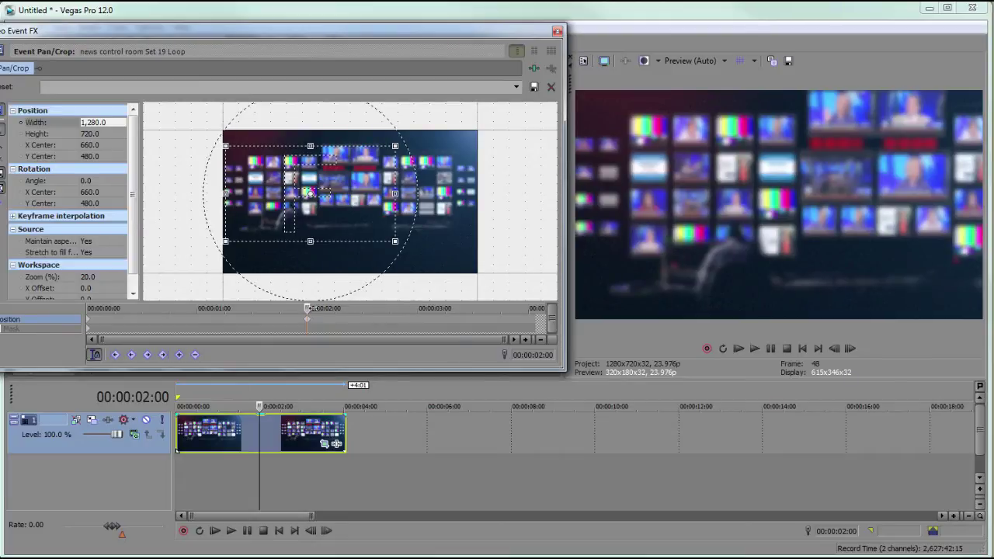
{"action": "left_click_drag", "start_coordinate": [306, 308], "coordinate": [491, 311]}
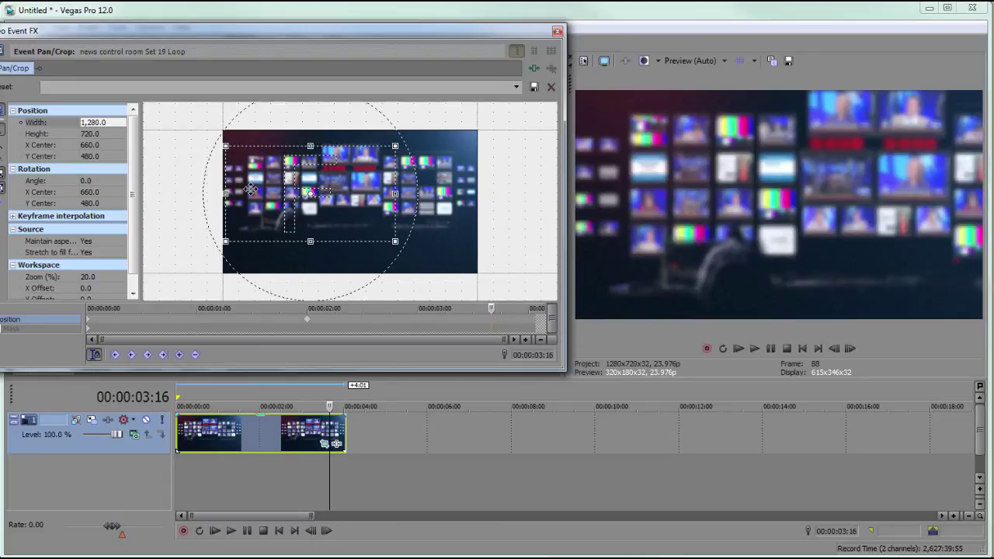
{"action": "left_click_drag", "start_coordinate": [250, 190], "coordinate": [329, 190]}
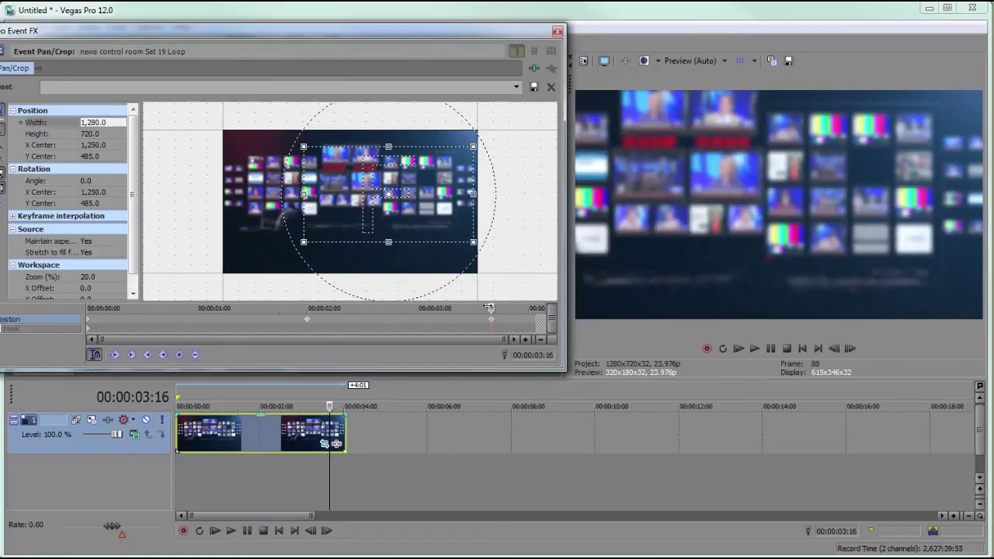
{"action": "left_click_drag", "start_coordinate": [491, 308], "coordinate": [70, 307]}
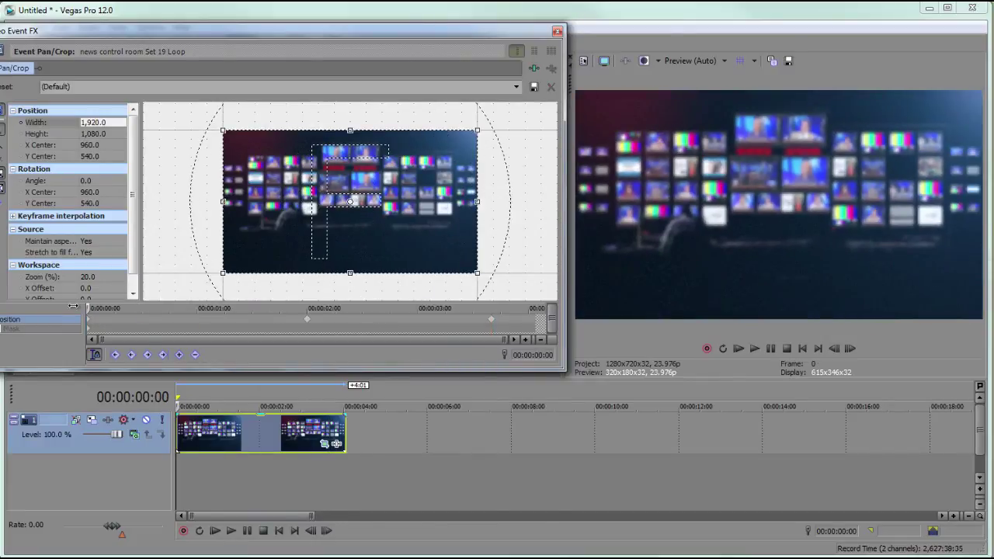
{"action": "left_click_drag", "start_coordinate": [72, 307], "coordinate": [523, 319]}
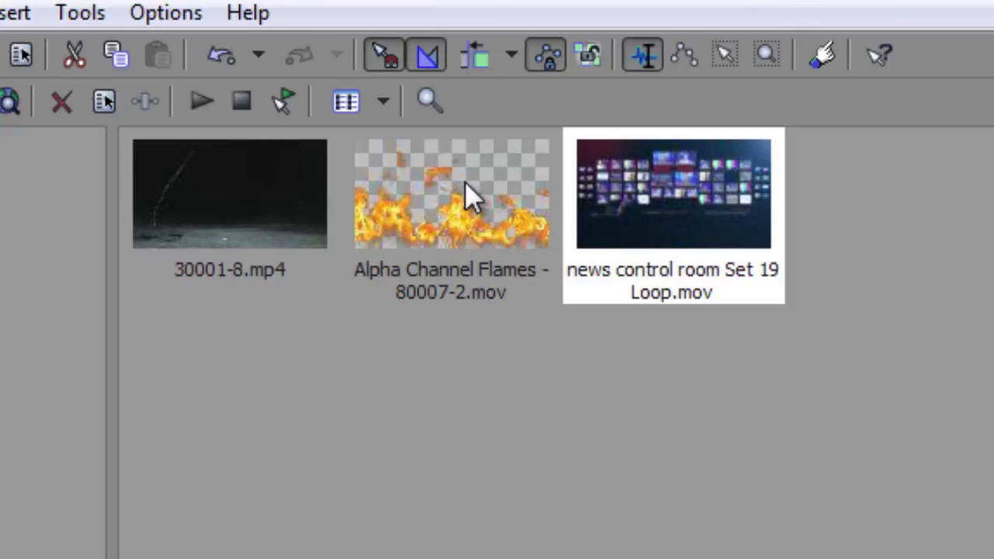
Drag the Alpha Channel Flames - 80007-2.mov clip onto a track above the news loop.
{"action": "mouse_move", "coordinate": [464, 177]}
{"action": "left_mouse_down"}
{"action": "mouse_move", "coordinate": [444, 466]}
{"action": "mouse_move", "coordinate": [438, 306]}
{"action": "mouse_move", "coordinate": [387, 319]}
{"action": "left_mouse_up"}
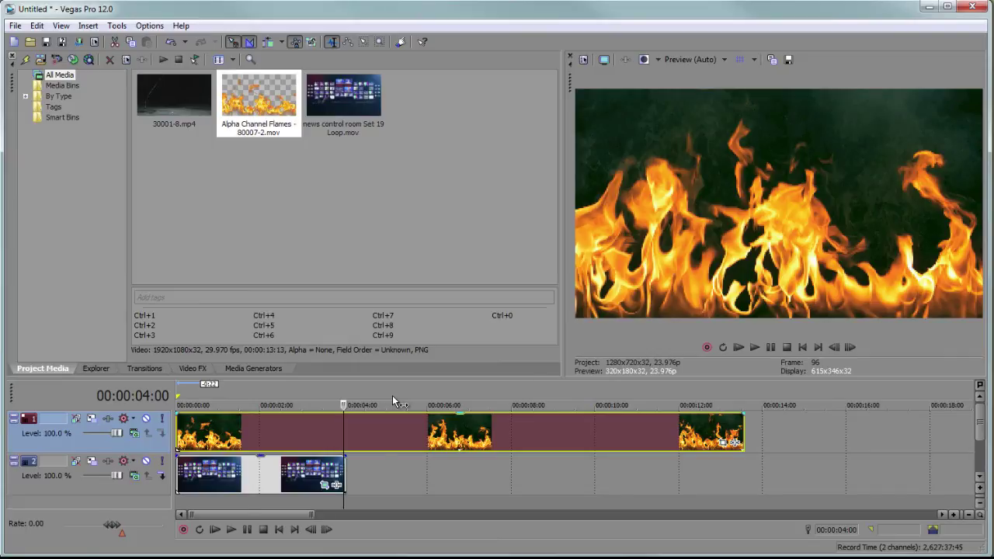
Trim the flames event's right edge so it ends at 00:00:04:00.
{"action": "left_click_drag", "start_coordinate": [742, 432], "coordinate": [344, 432]}
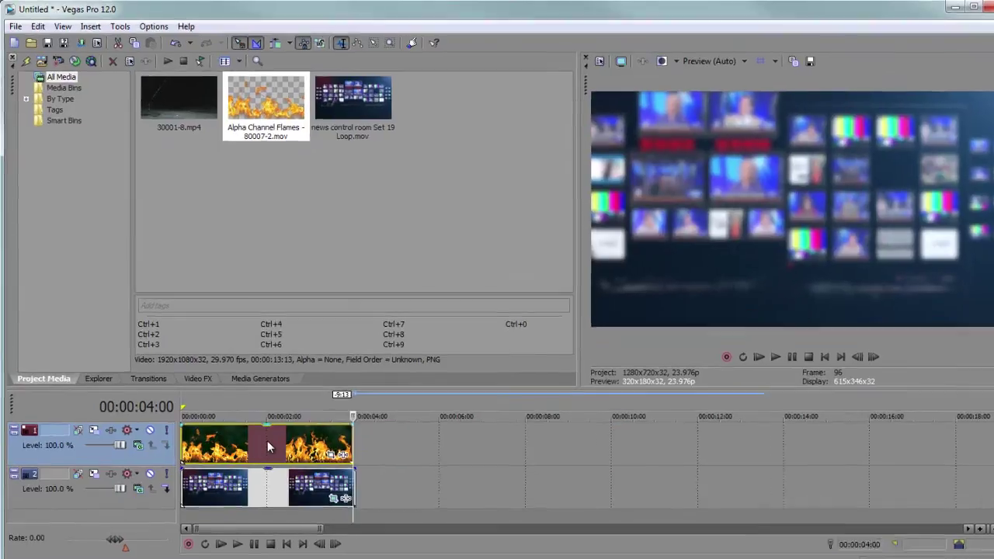
In the flames event's media Properties, set Alpha channel to Straight (unmatted) and apply it.
{"action": "right_click", "coordinate": [261, 434]}
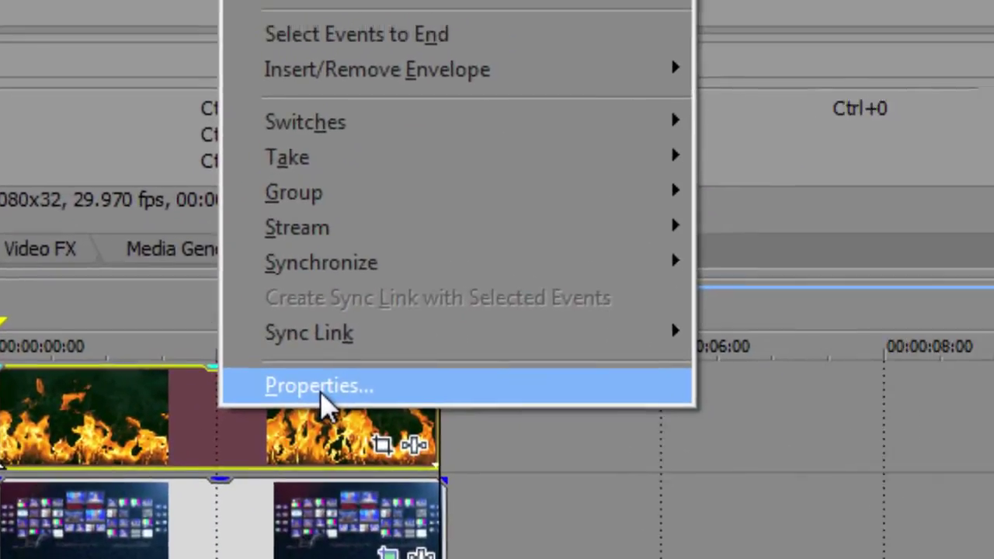
{"action": "left_click", "coordinate": [373, 521]}
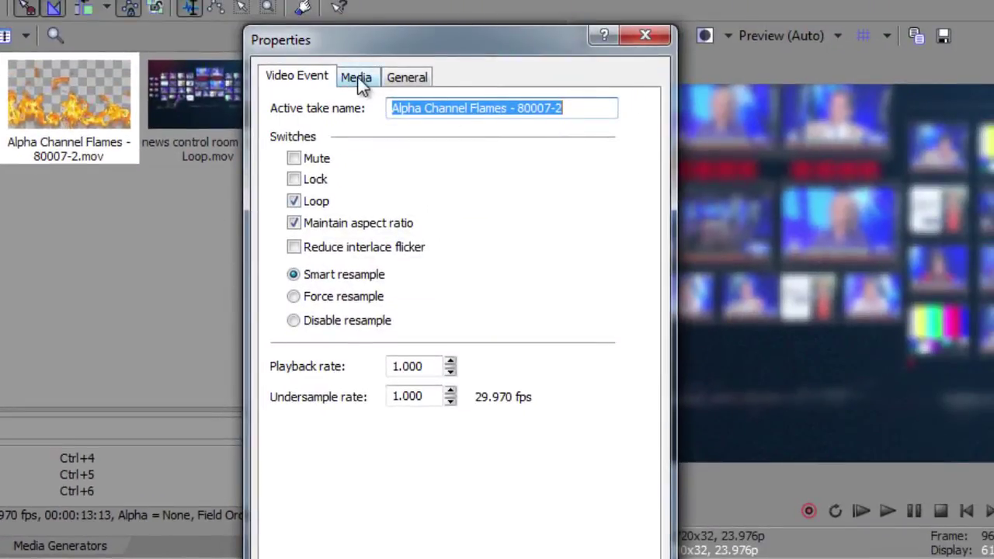
{"action": "left_click", "coordinate": [357, 77]}
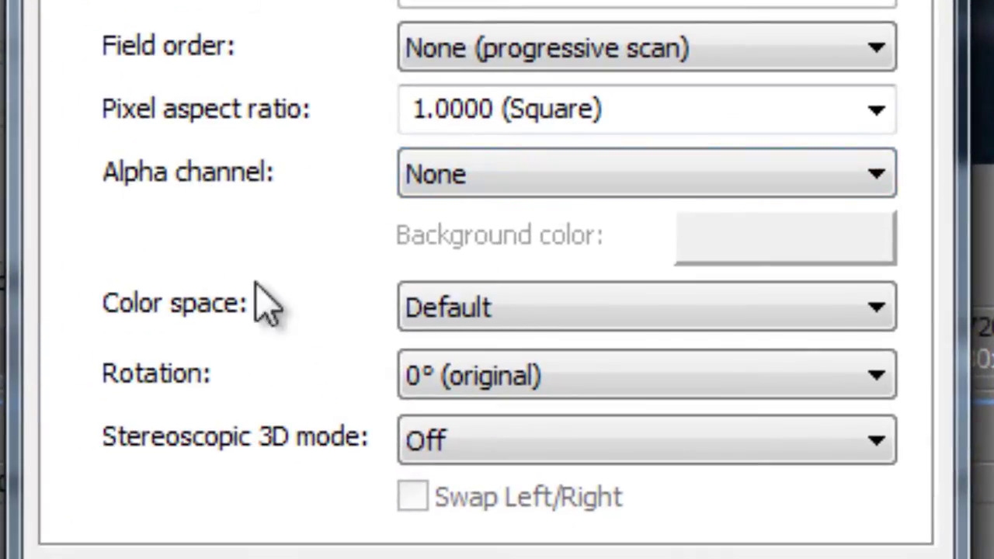
{"action": "left_click", "coordinate": [535, 174]}
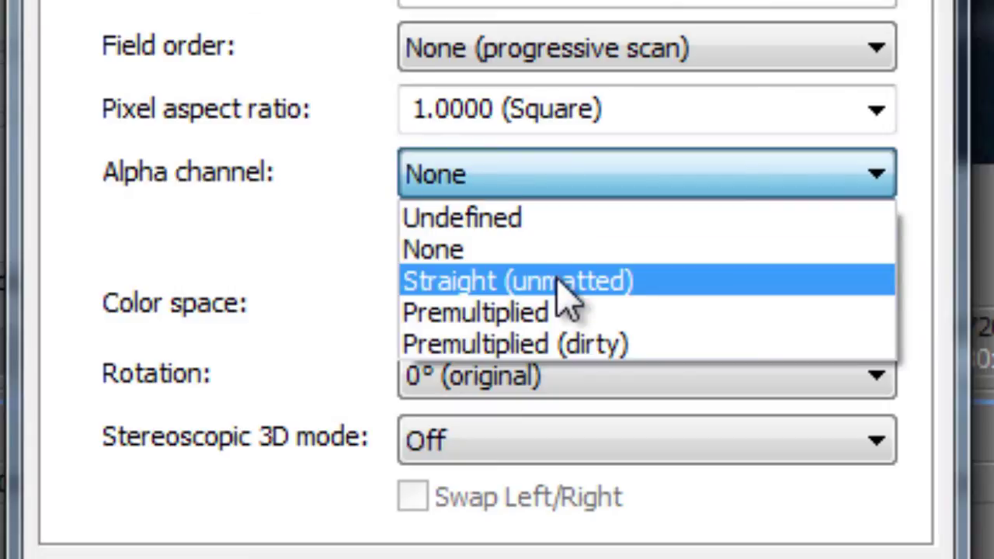
{"action": "left_click", "coordinate": [557, 283]}
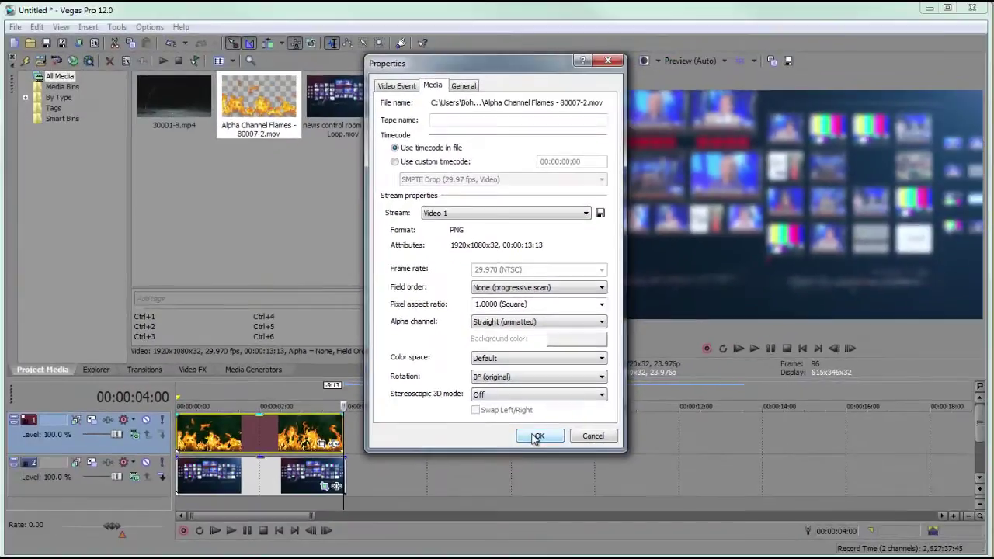
{"action": "left_click", "coordinate": [536, 436]}
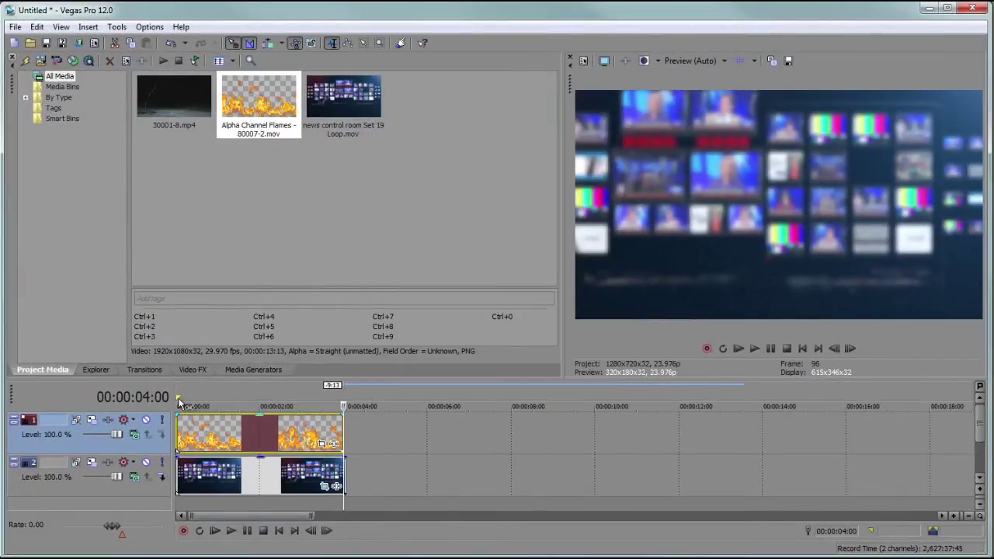
Mark the timeline from 0 to about 00:00:01:11 as a loop region.
{"action": "left_click_drag", "start_coordinate": [178, 399], "coordinate": [237, 397]}
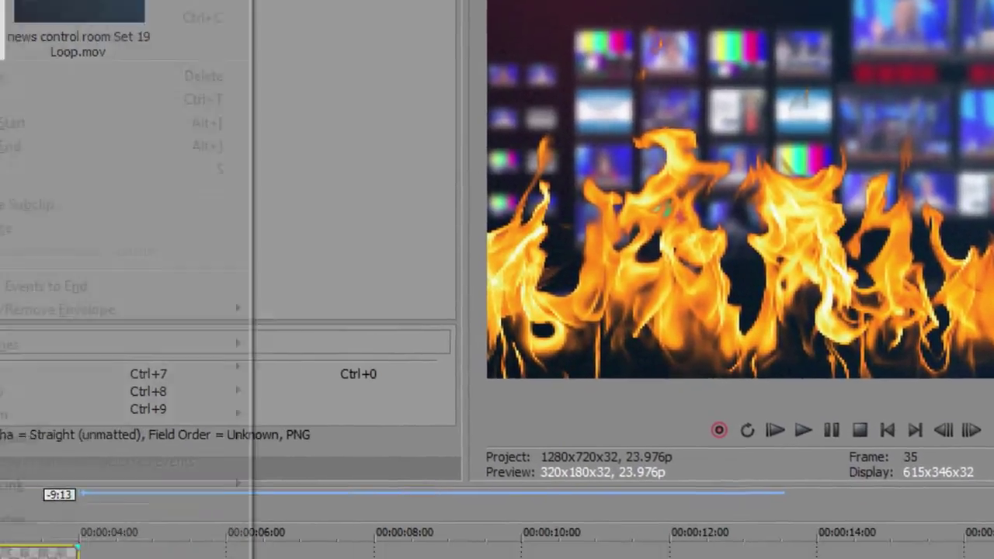
{"action": "right_click", "coordinate": [0, 558]}
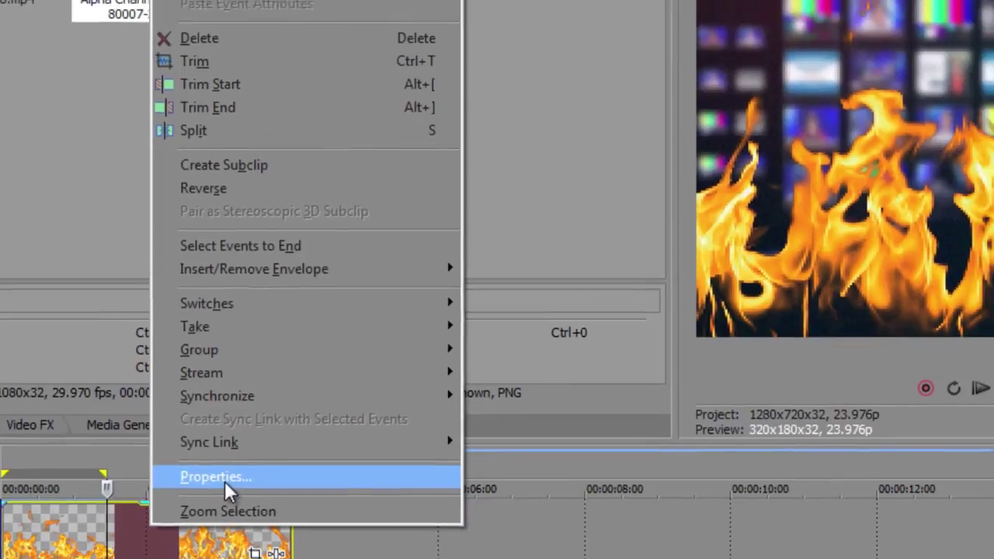
Change the flames media's alpha channel to Premultiplied in its Properties.
{"action": "left_click", "coordinate": [232, 456]}
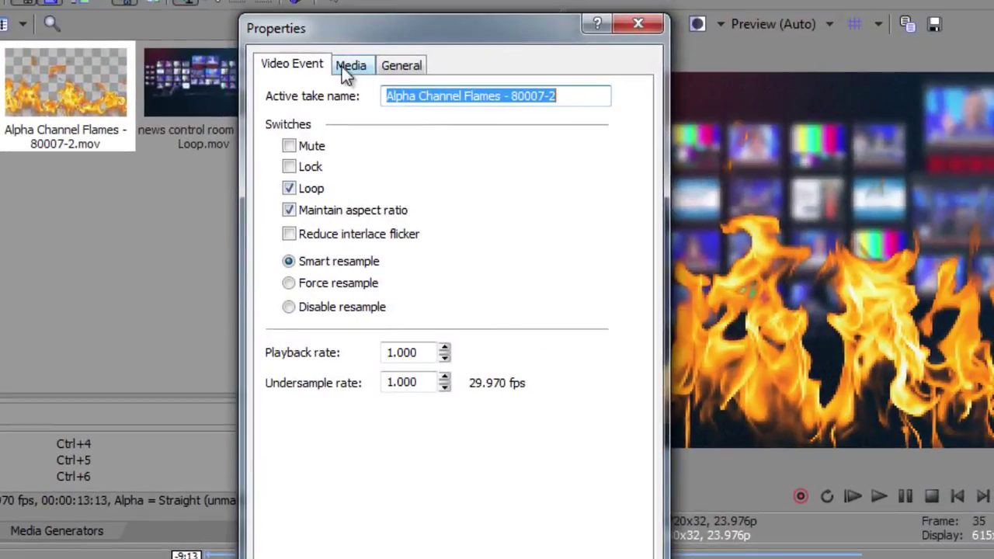
{"action": "left_click", "coordinate": [351, 67]}
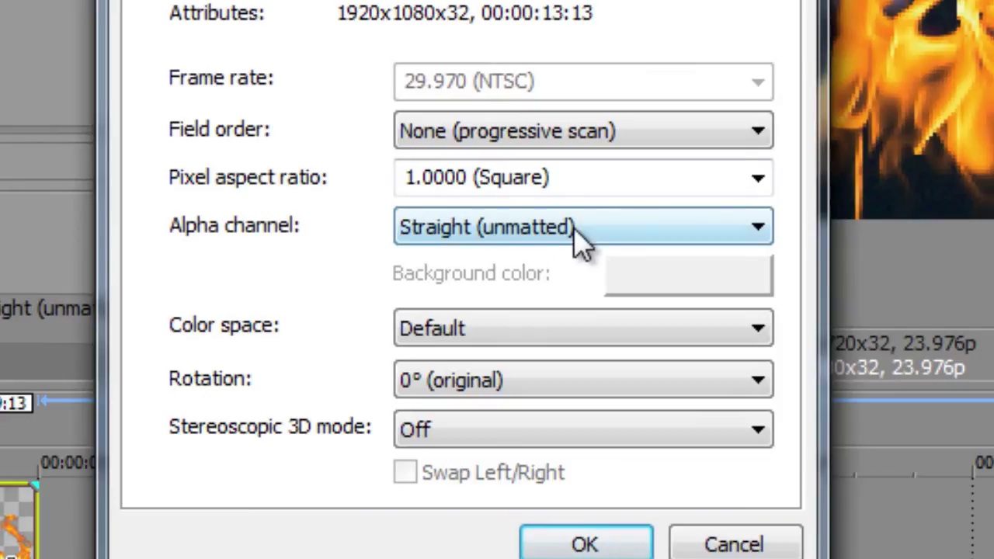
{"action": "left_click", "coordinate": [579, 225]}
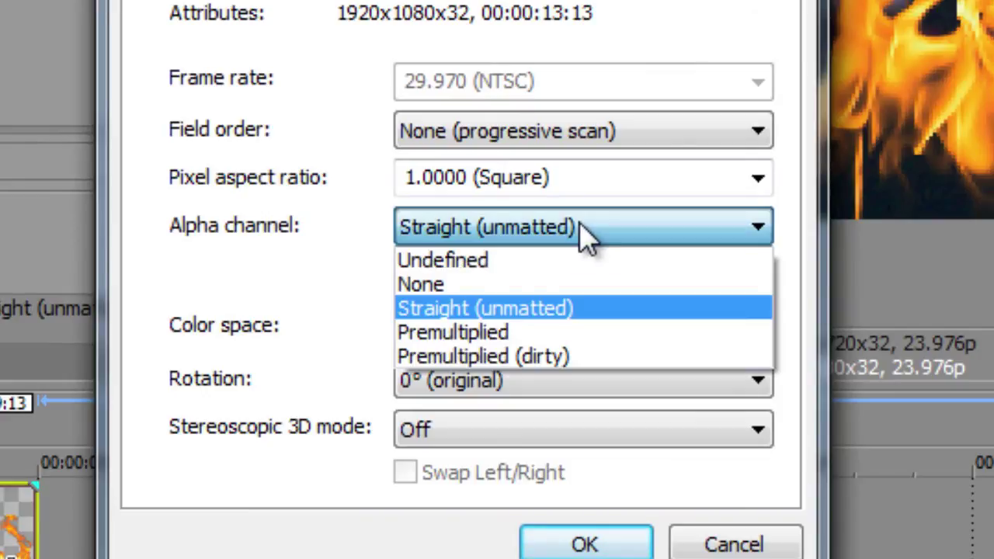
{"action": "left_click", "coordinate": [562, 335]}
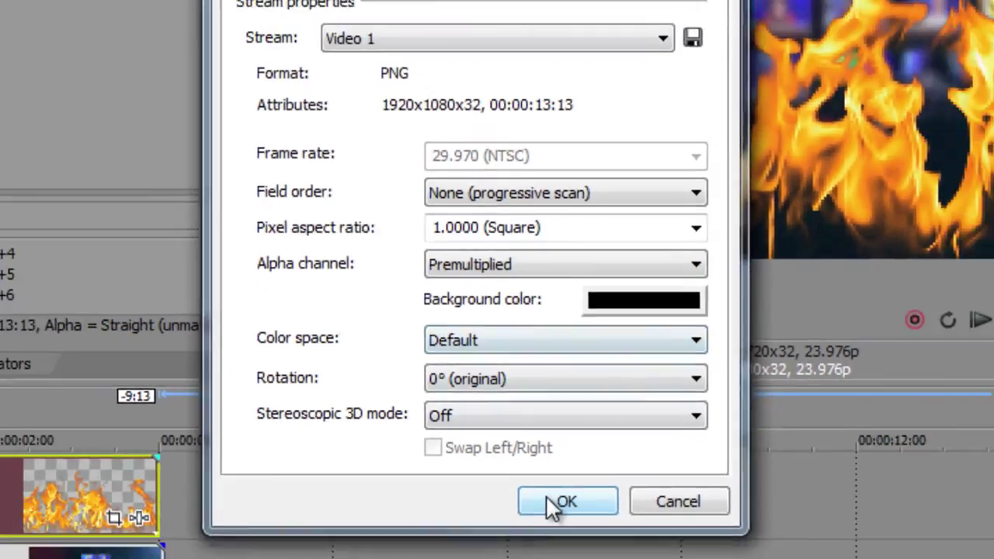
{"action": "left_click", "coordinate": [585, 543]}
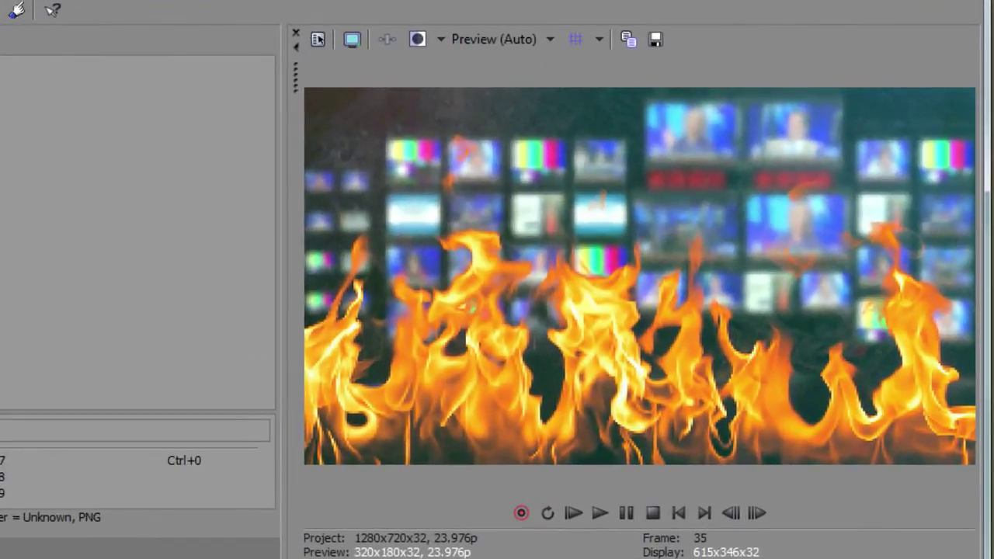
Play the flames-over-newsroom composite in the preview, then stop it.
{"action": "key", "text": "space"}
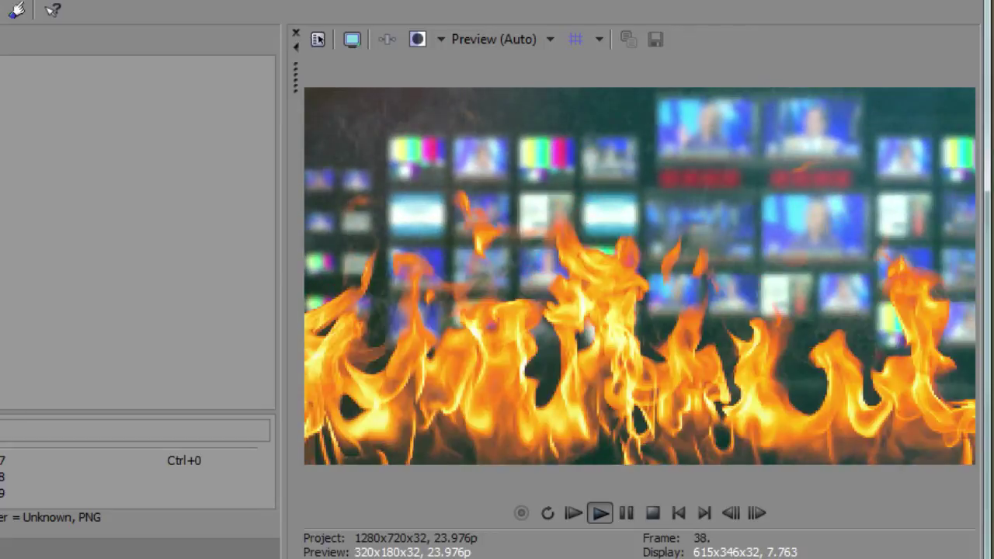
{"action": "key", "text": "space"}
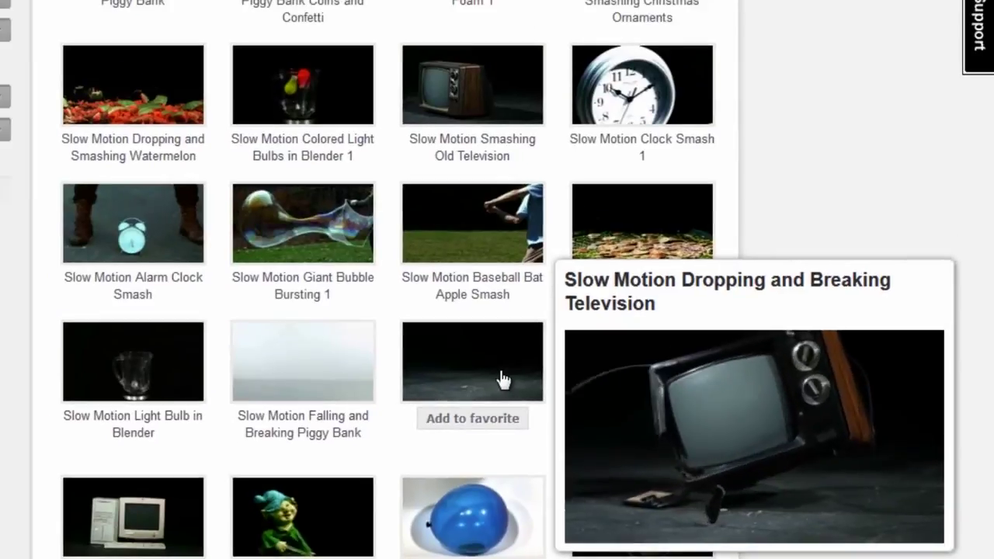
Open the News Control Room clip page, then enter content.videoblocks.com in the address bar.
{"action": "scroll", "coordinate": [870, 130], "scroll_direction": "down", "scroll_amount": 3}
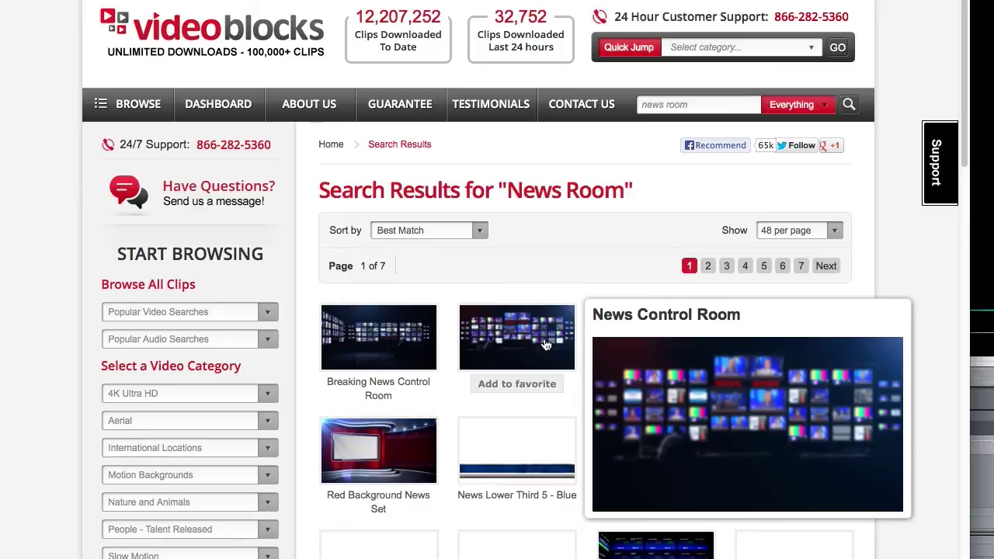
{"action": "left_click", "coordinate": [547, 345]}
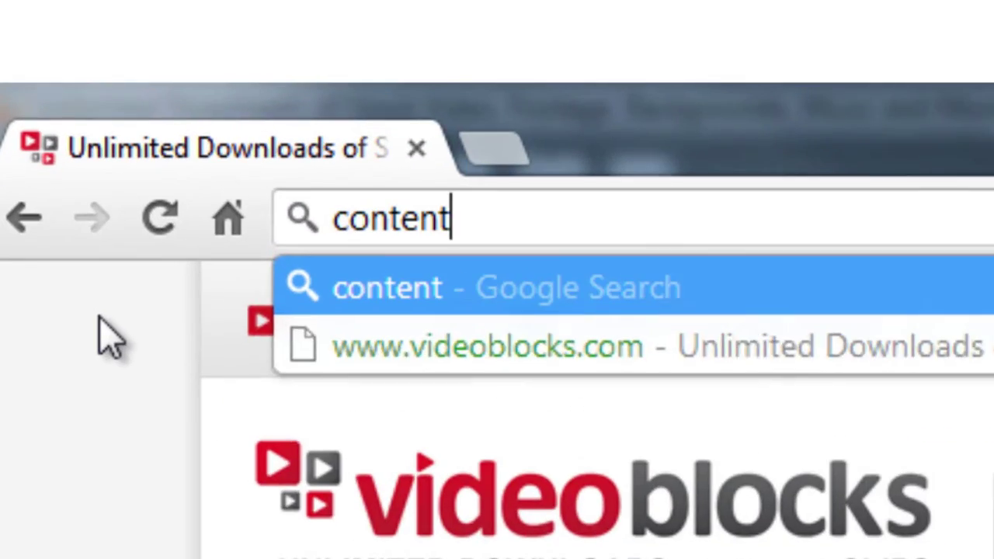
{"action": "type", "text": ".videoblocks.com"}
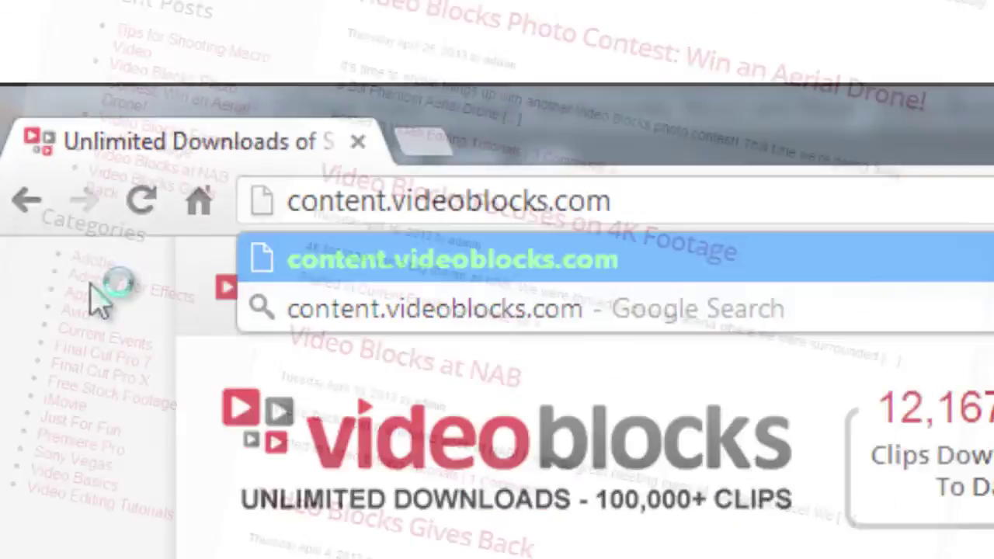